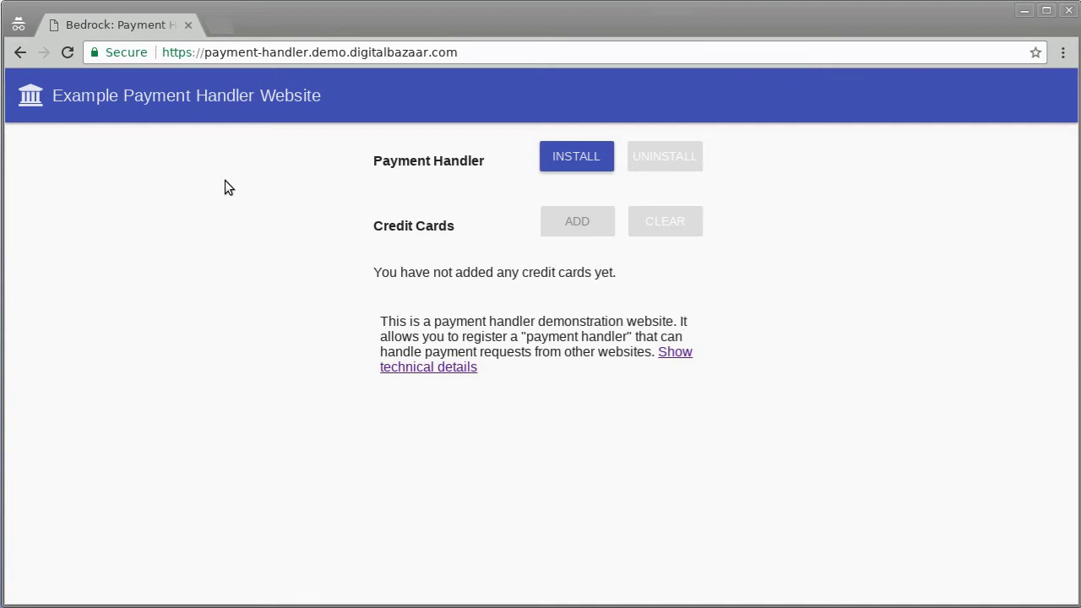
Step: Install the Digital Bazaar payment handler and grant the site its payment-handling permission
{"action": "left_click", "coordinate": [579, 160]}
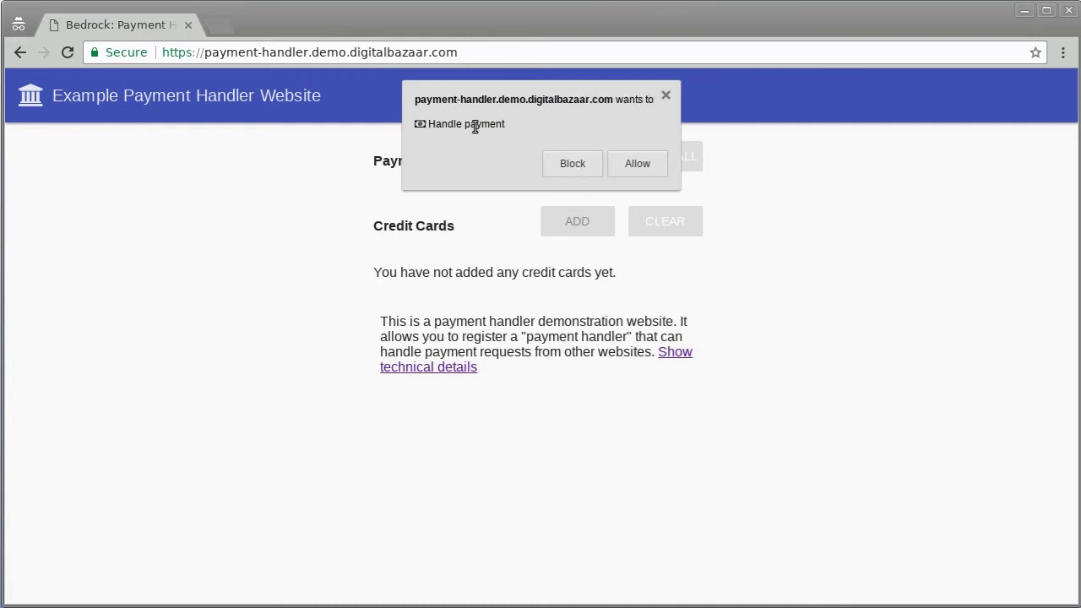
{"action": "left_click", "coordinate": [644, 169]}
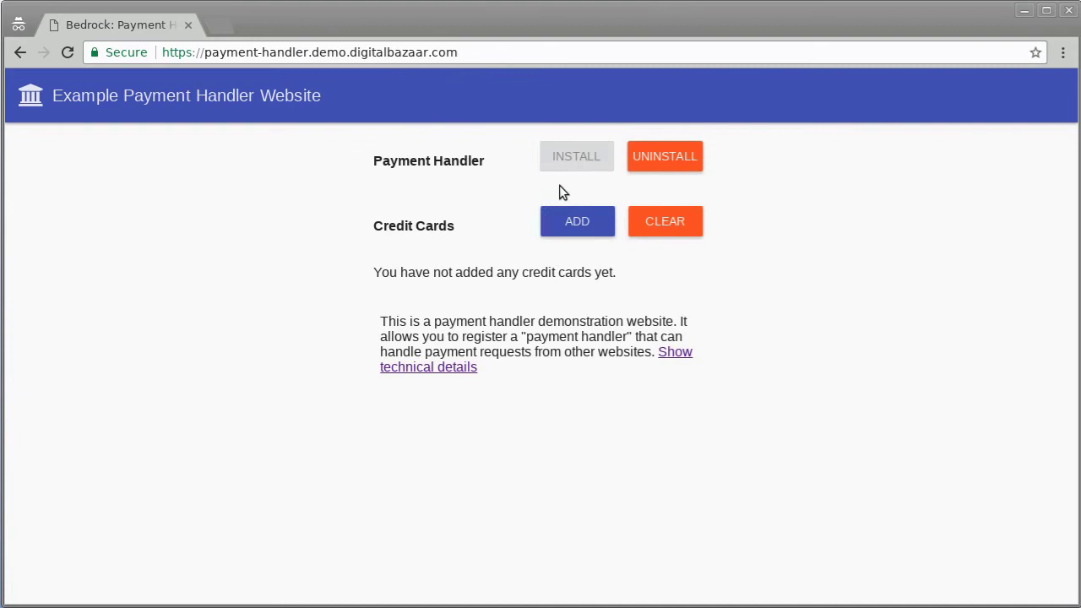
{"action": "left_click", "coordinate": [578, 227]}
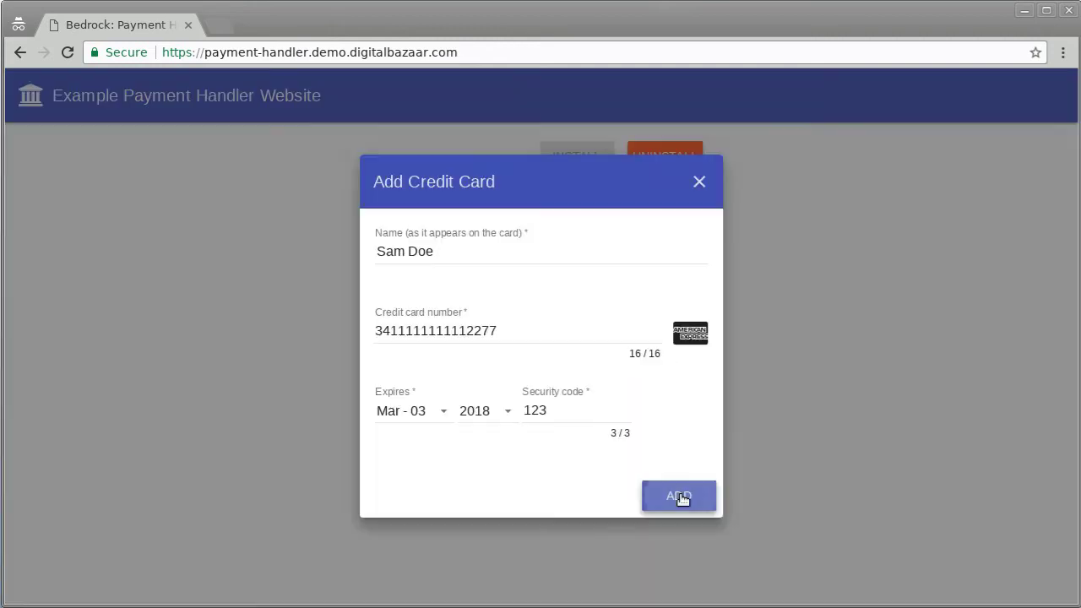
{"action": "left_click", "coordinate": [684, 498]}
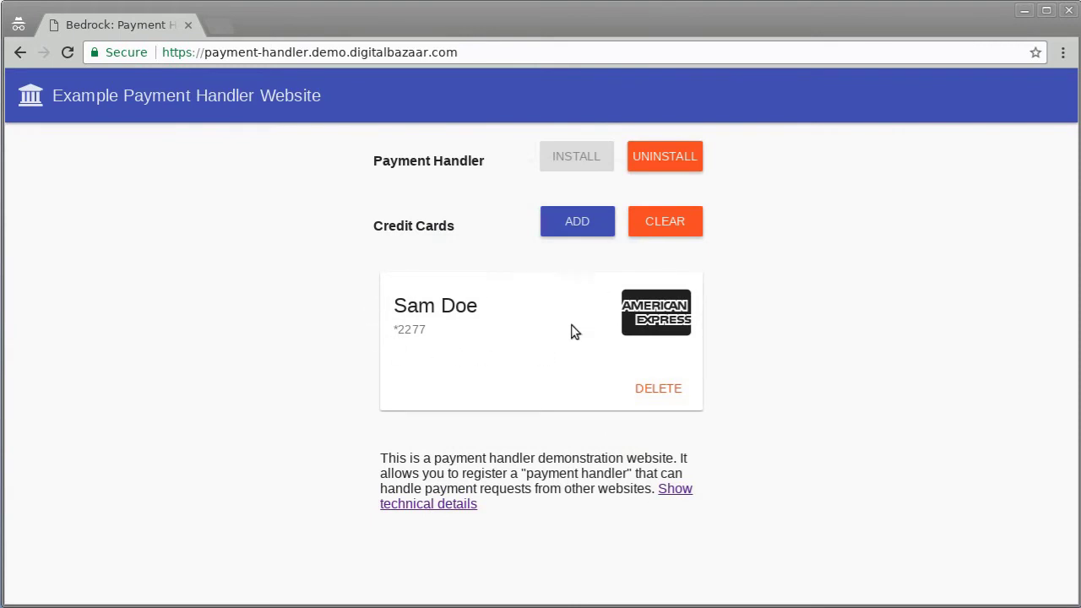
{"action": "left_click", "coordinate": [573, 230]}
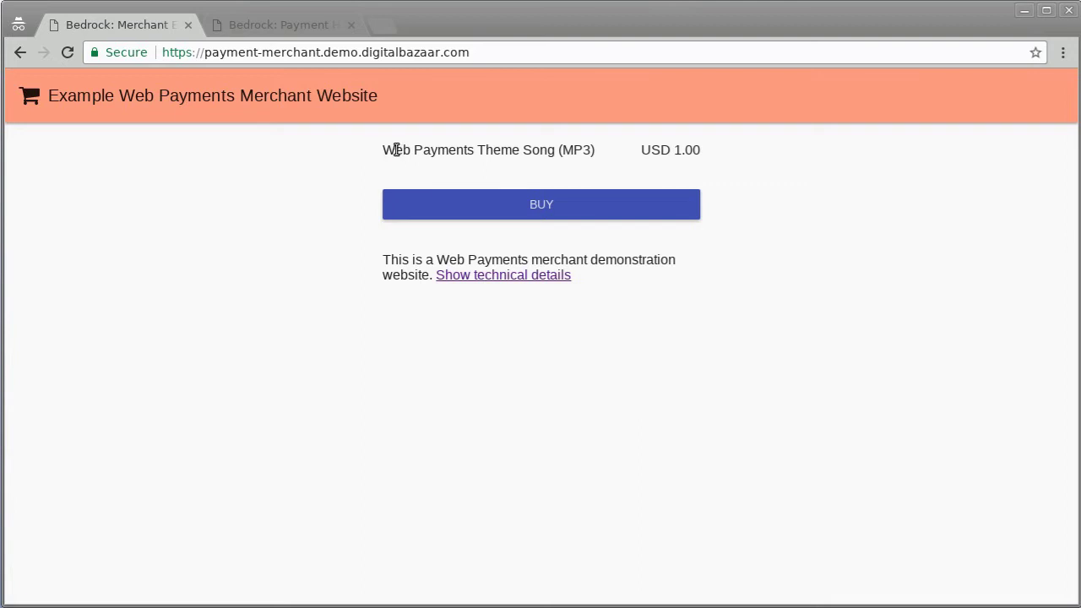
Step: Highlight the Web Payments Theme Song name and its price on the merchant page
{"action": "mouse_move", "coordinate": [389, 150]}
{"action": "left_mouse_down"}
{"action": "mouse_move", "coordinate": [575, 148]}
{"action": "mouse_move", "coordinate": [647, 179]}
{"action": "left_mouse_up"}
{"action": "left_click", "coordinate": [656, 169]}
{"action": "double_click", "coordinate": [661, 156]}
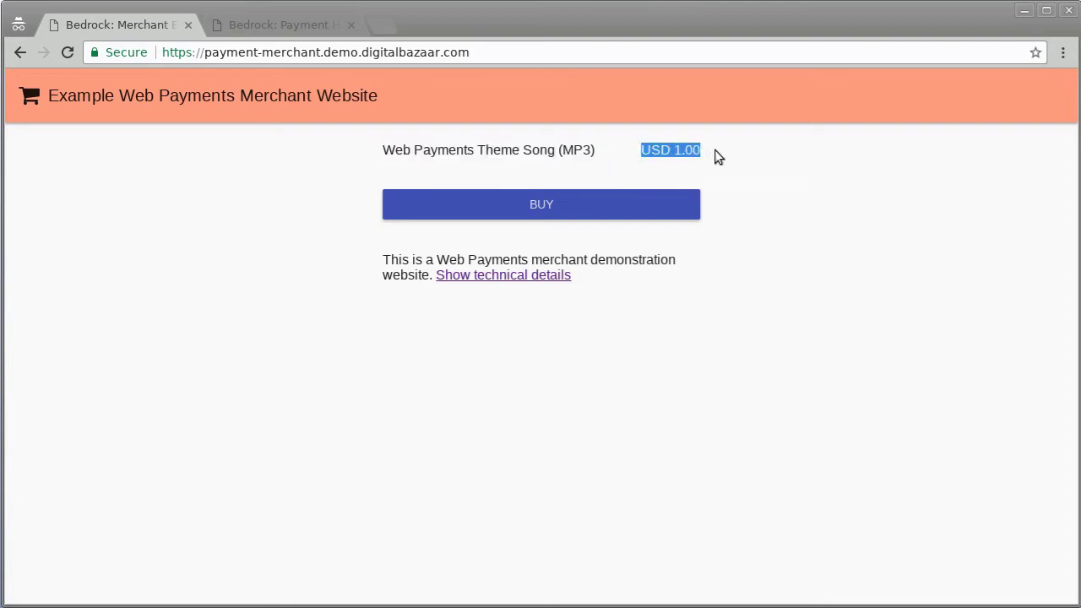
{"action": "left_click", "coordinate": [719, 153]}
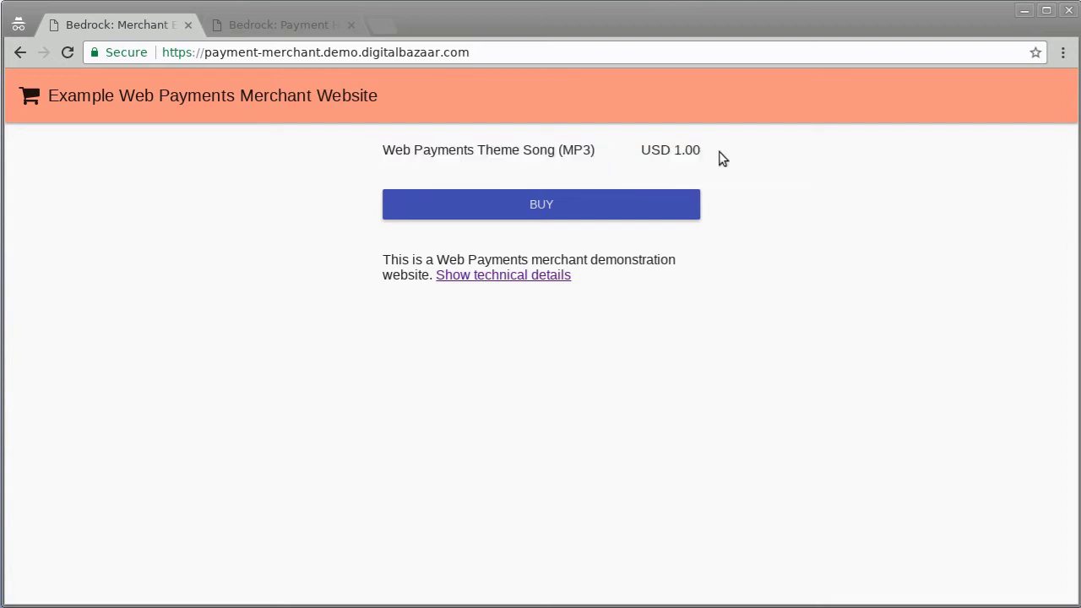
Step: Start buying the theme song and expand Total to show subtotal and sales tax
{"action": "left_click", "coordinate": [541, 212]}
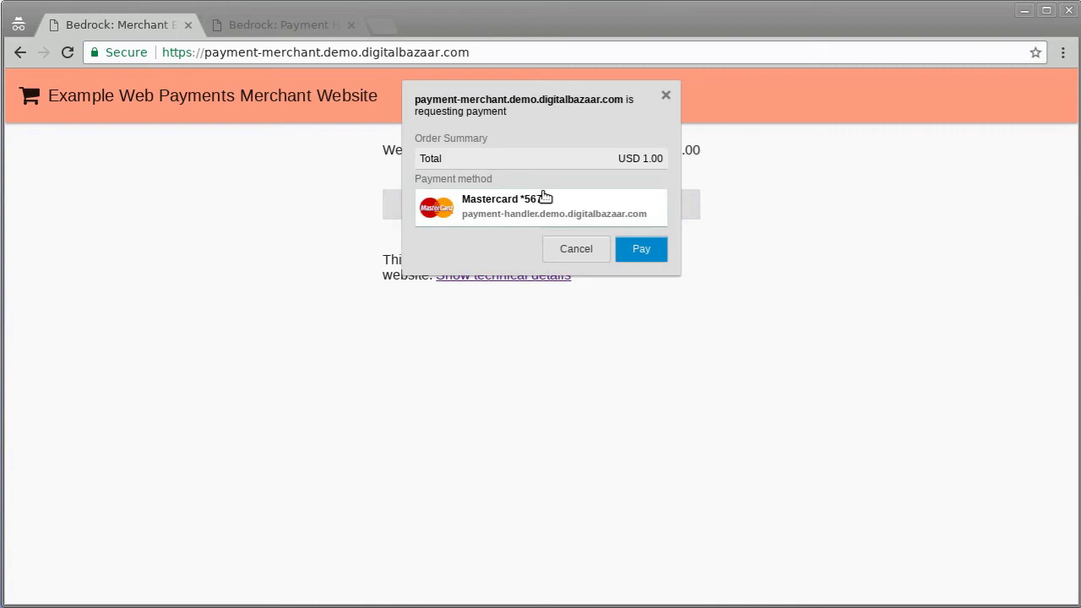
{"action": "left_click", "coordinate": [547, 167]}
{"action": "left_click", "coordinate": [546, 166]}
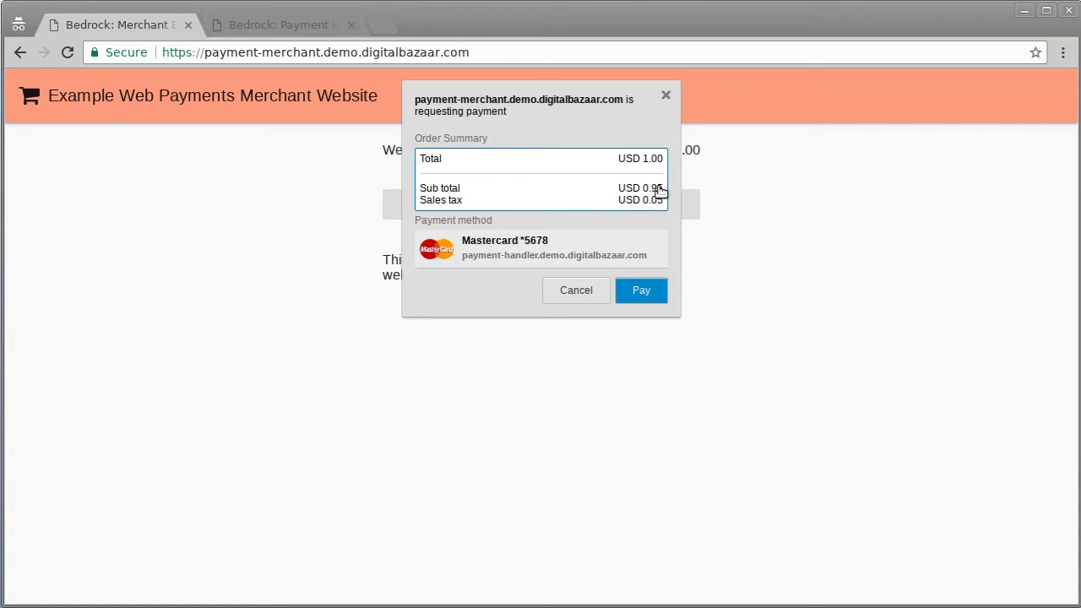
{"action": "left_click", "coordinate": [490, 137]}
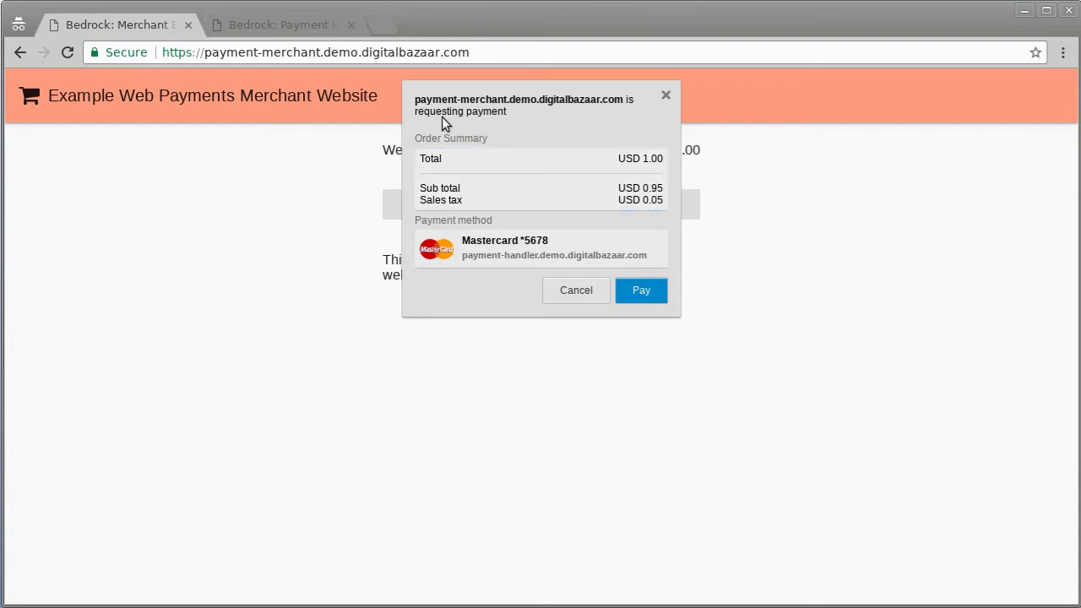
Step: Switch the payment method to Amex ending 2277 and pay for the order
{"action": "left_click", "coordinate": [511, 254]}
{"action": "left_click", "coordinate": [511, 253]}
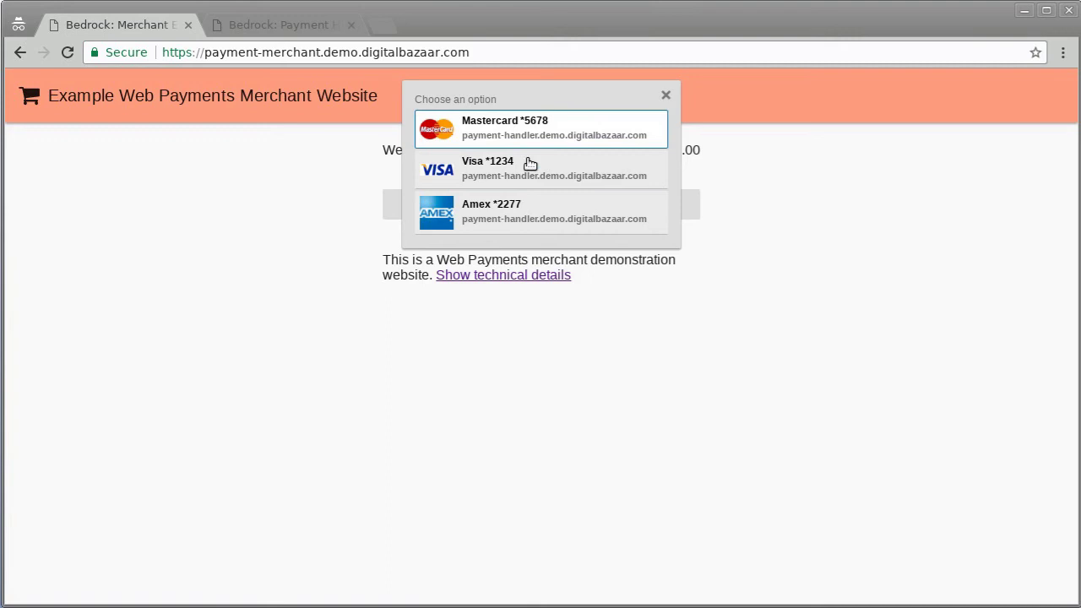
{"action": "left_click", "coordinate": [543, 232]}
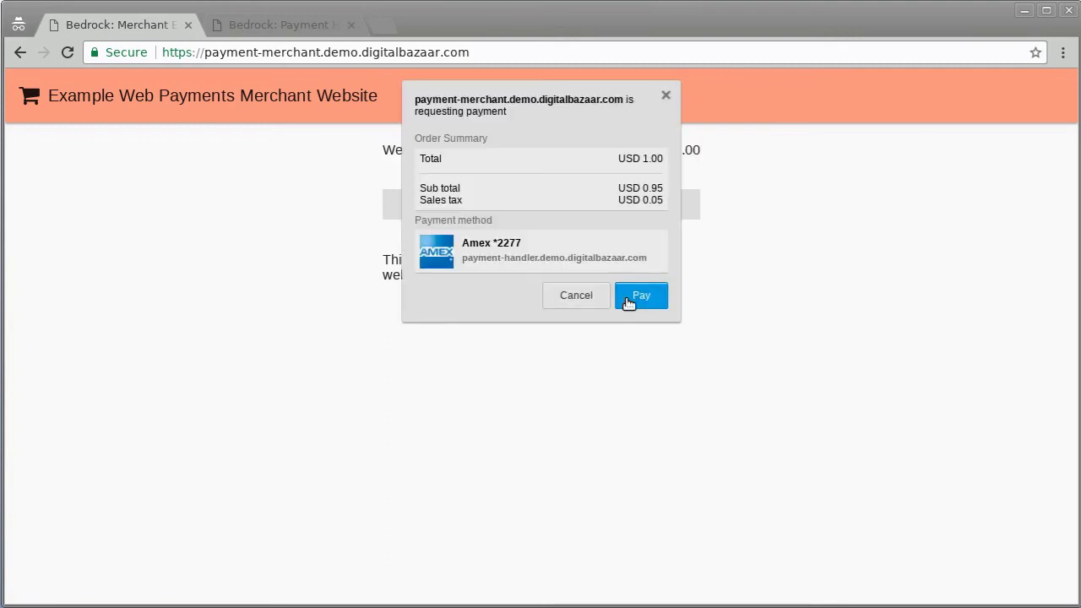
{"action": "left_click", "coordinate": [640, 300]}
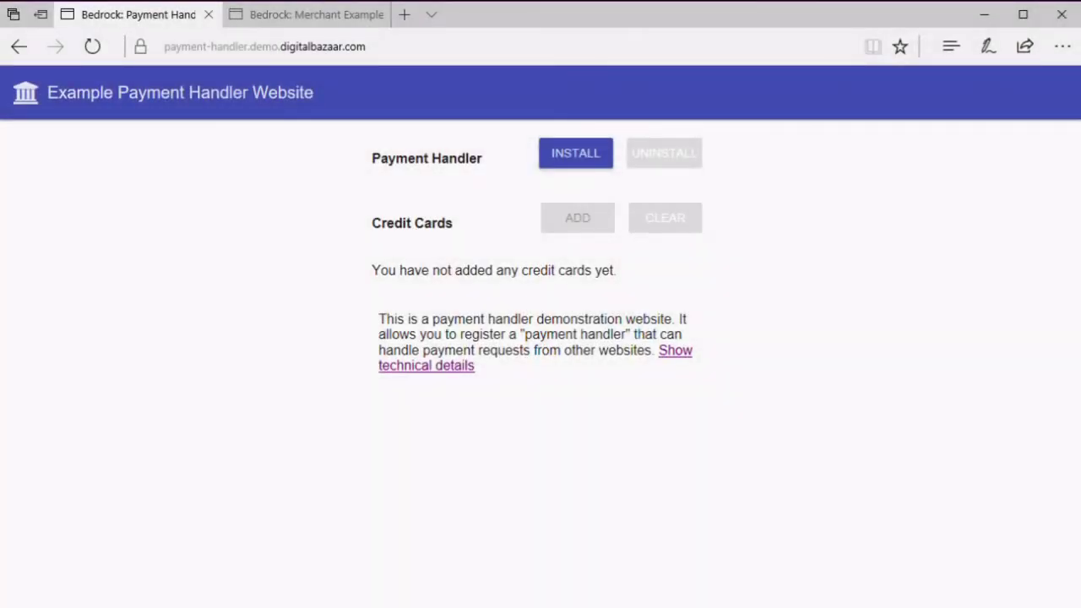
Step: Install the payment handler in Edge and save the prefilled Visa ending 1234
{"action": "left_click", "coordinate": [579, 162]}
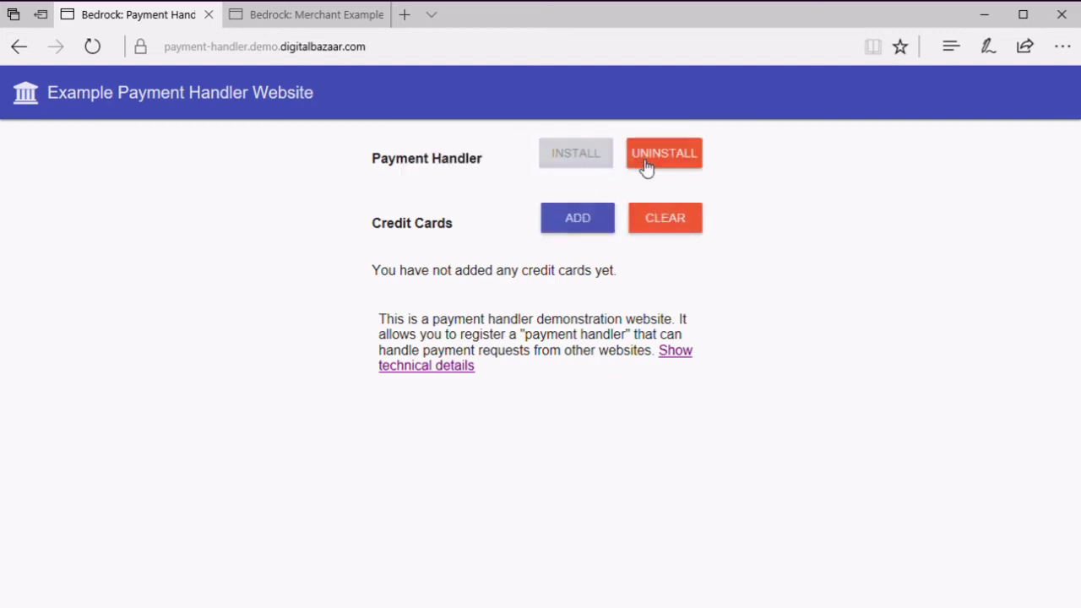
{"action": "left_click", "coordinate": [588, 221]}
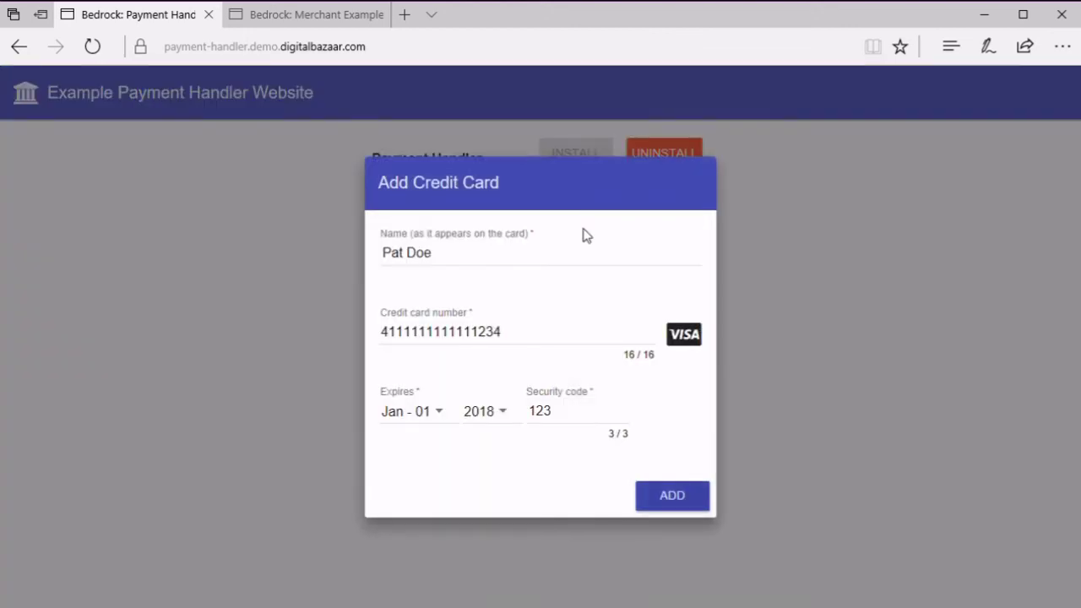
{"action": "left_click", "coordinate": [679, 500]}
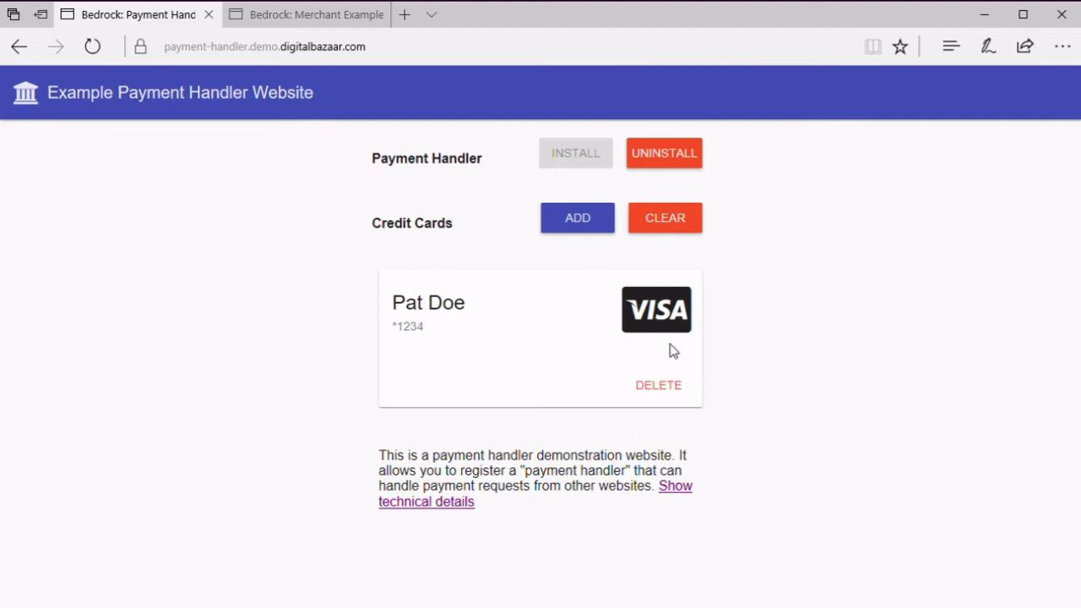
Step: Save the prefilled Mastercard ending 5678 and go to the Merchant Example page
{"action": "left_click", "coordinate": [579, 223]}
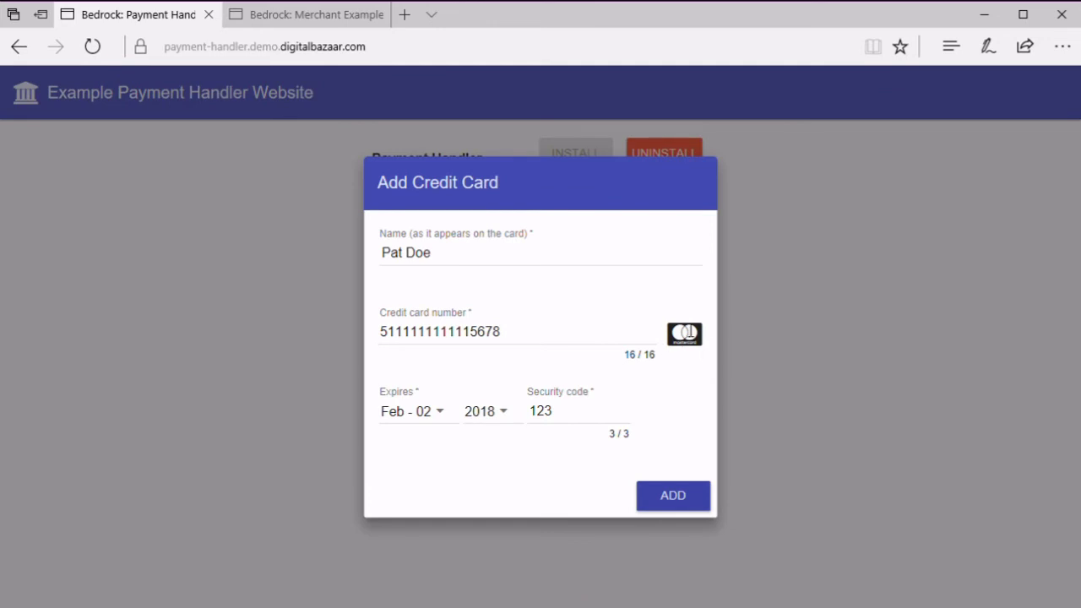
{"action": "left_click", "coordinate": [670, 498]}
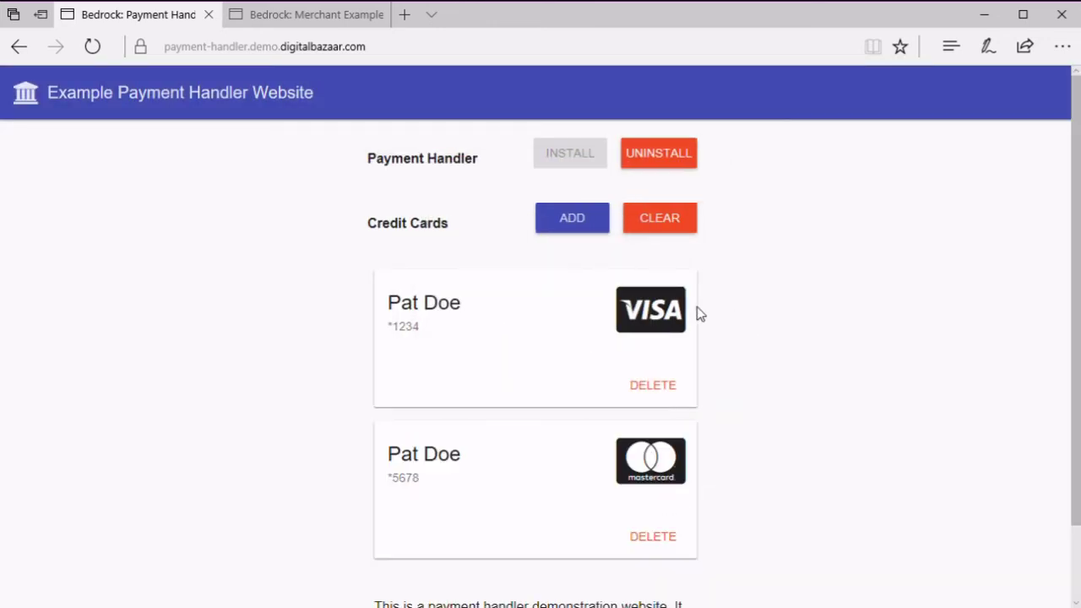
{"action": "left_click", "coordinate": [272, 21]}
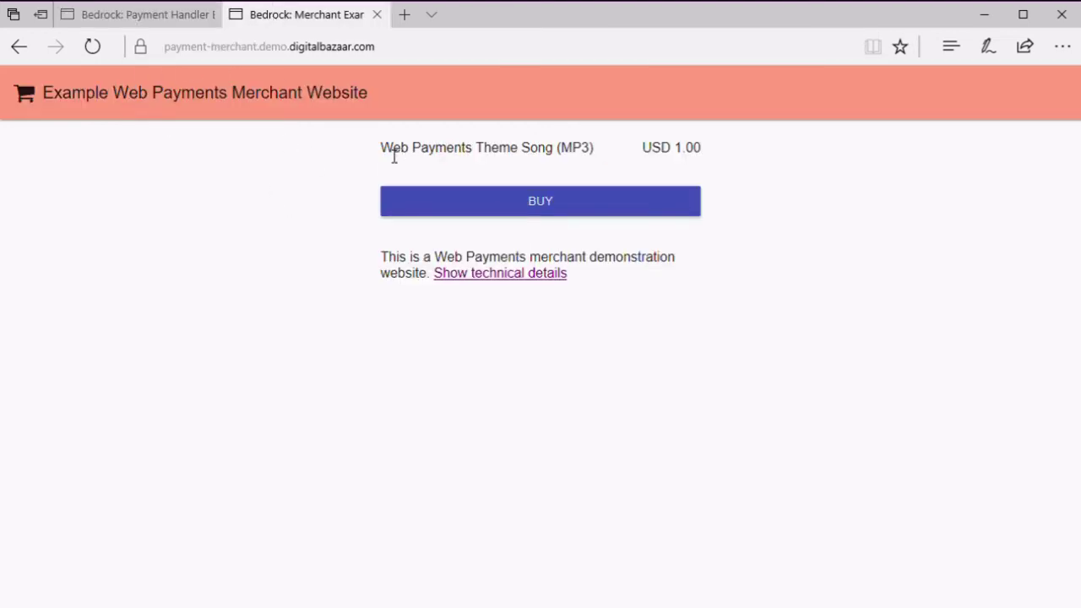
Step: Start buying the theme song and toggle the Total subtotal and tax breakdown
{"action": "left_click_drag", "start_coordinate": [385, 154], "coordinate": [589, 157]}
{"action": "left_click", "coordinate": [677, 163]}
{"action": "left_click", "coordinate": [551, 209]}
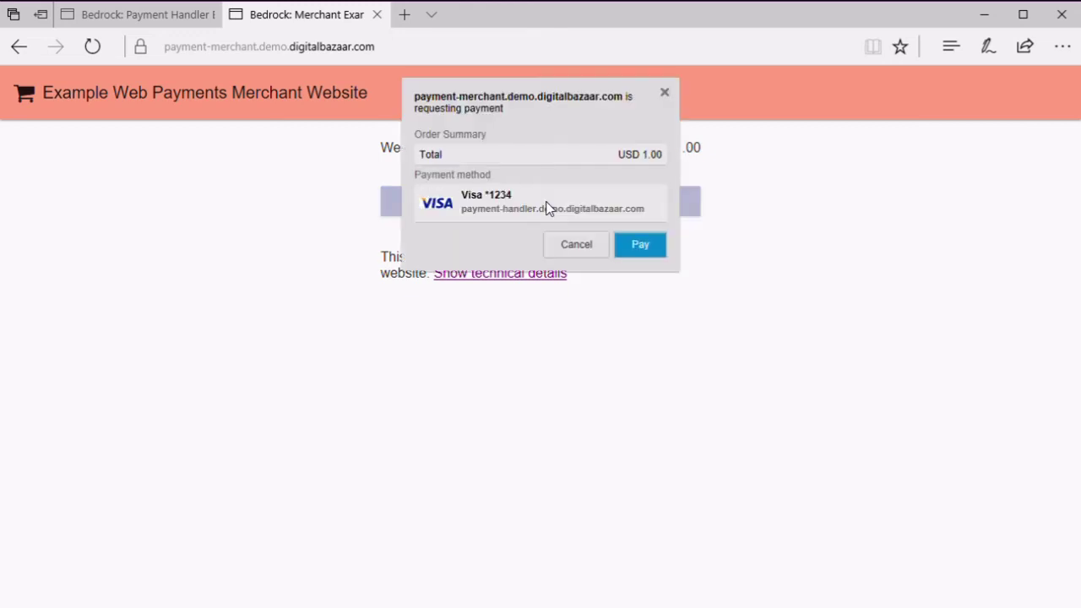
{"action": "left_click", "coordinate": [545, 160]}
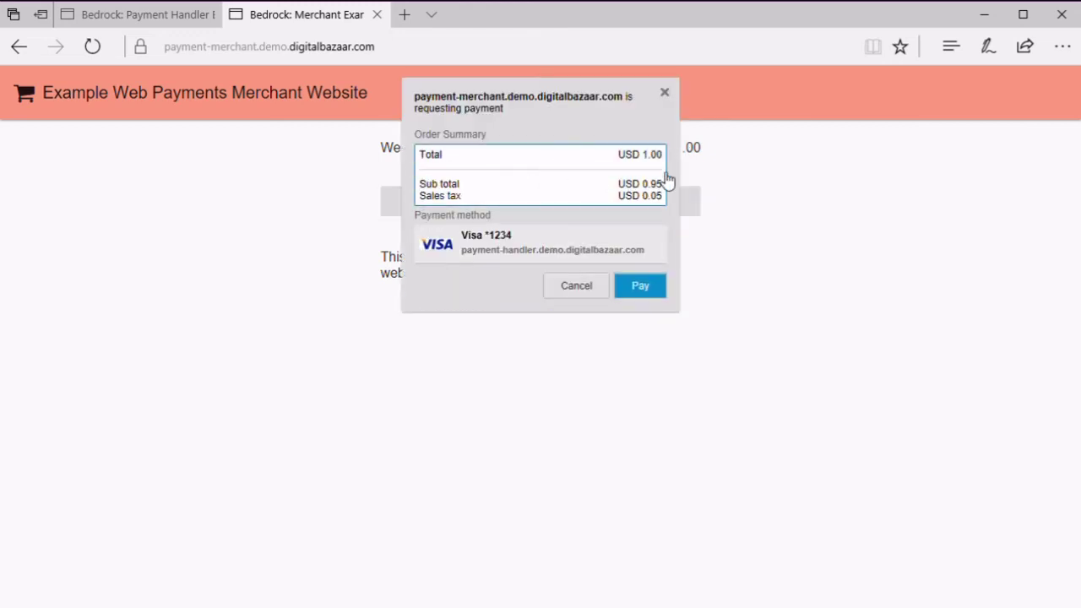
{"action": "left_click", "coordinate": [563, 165]}
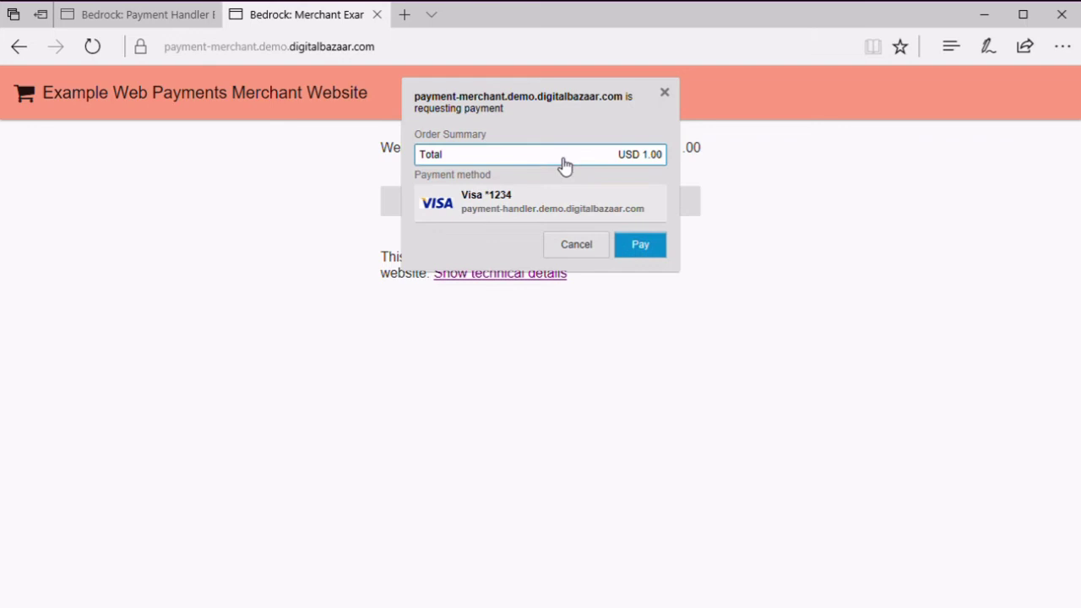
Step: Pay the USD 1.00 with Mastercard ending 5678, confirm, then begin installing the next handler
{"action": "left_click", "coordinate": [544, 215]}
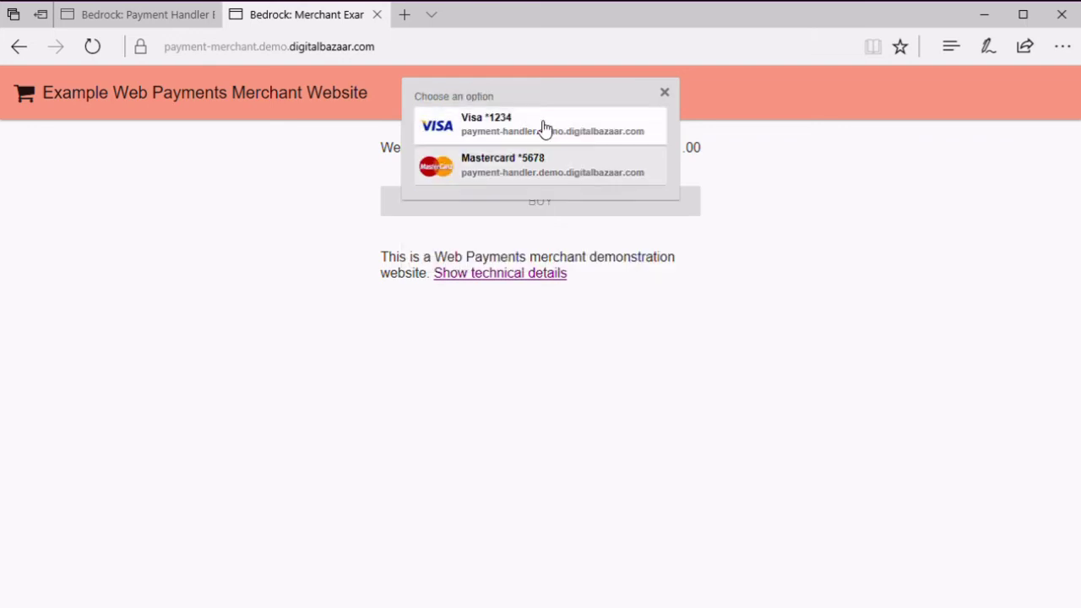
{"action": "left_click", "coordinate": [539, 167]}
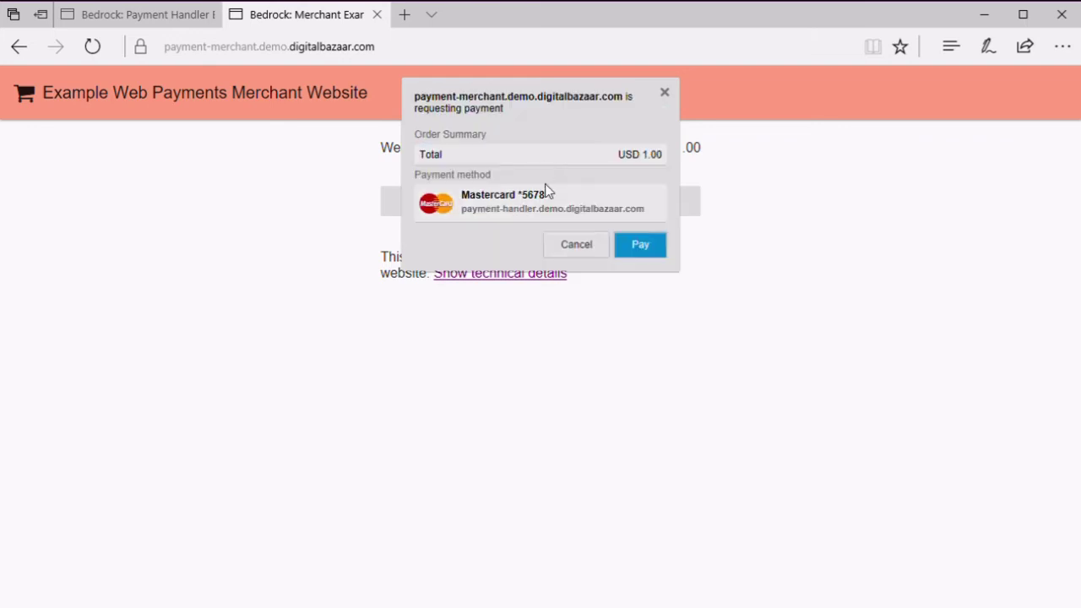
{"action": "left_click", "coordinate": [641, 246]}
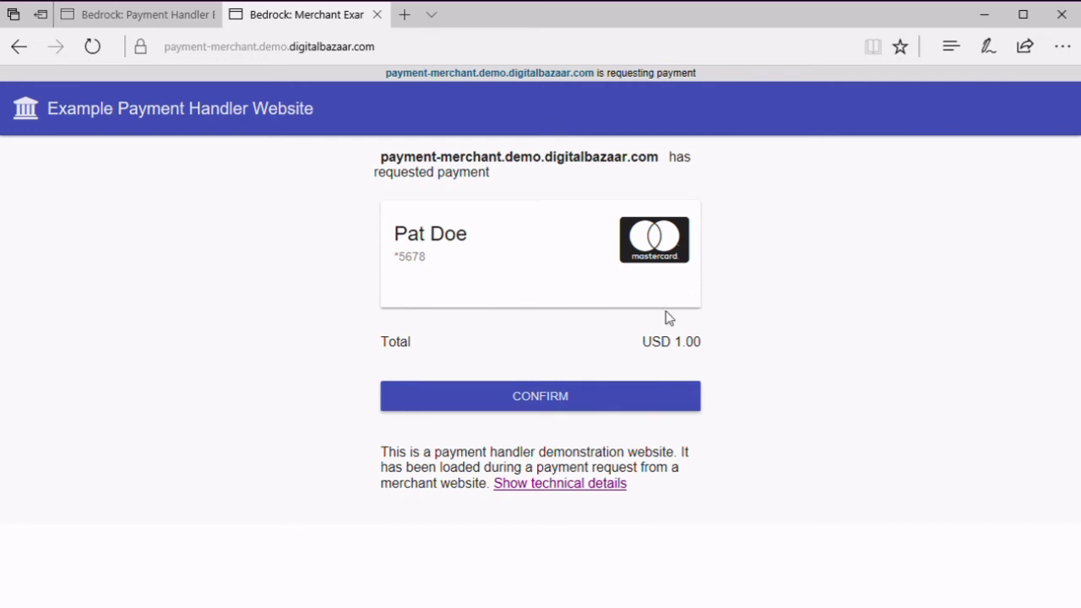
{"action": "left_click", "coordinate": [545, 405]}
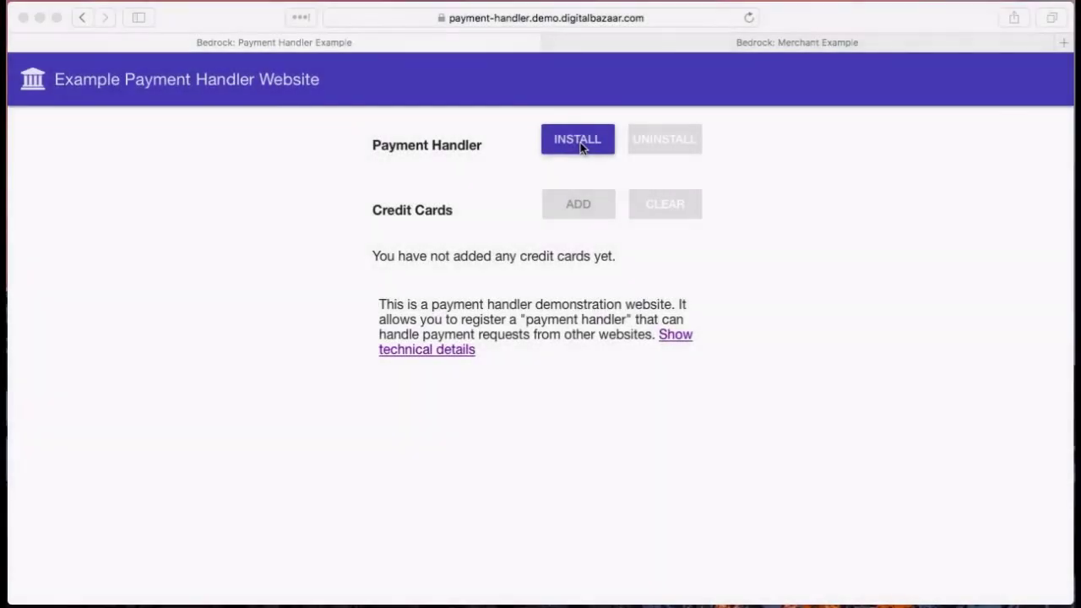
{"action": "left_click", "coordinate": [581, 148]}
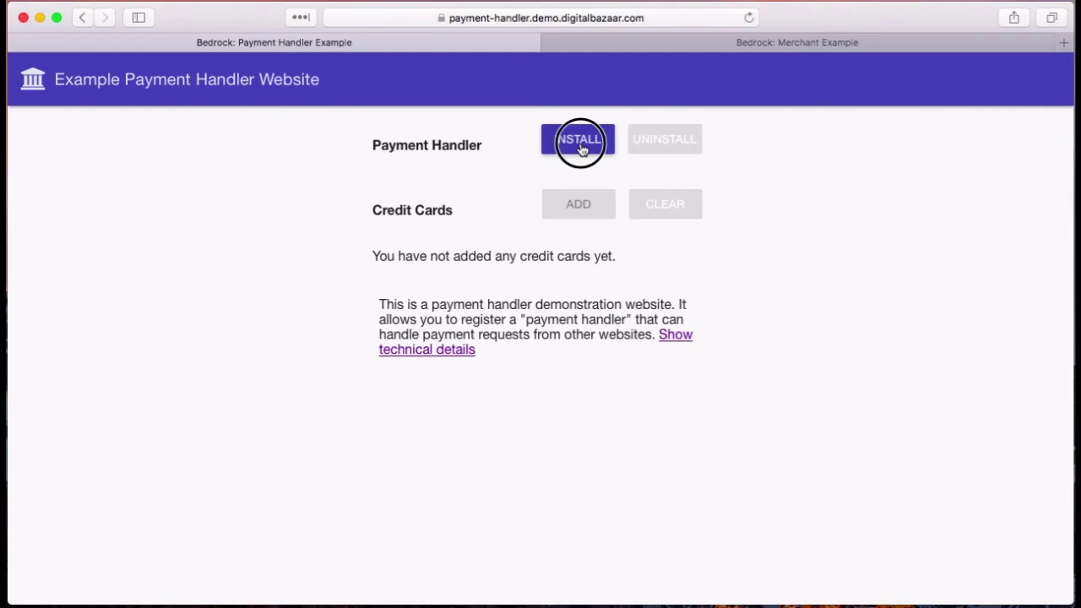
Step: Install the payment handler, allow payment handling, and save the prefilled Visa ending 1234
{"action": "left_click", "coordinate": [581, 149]}
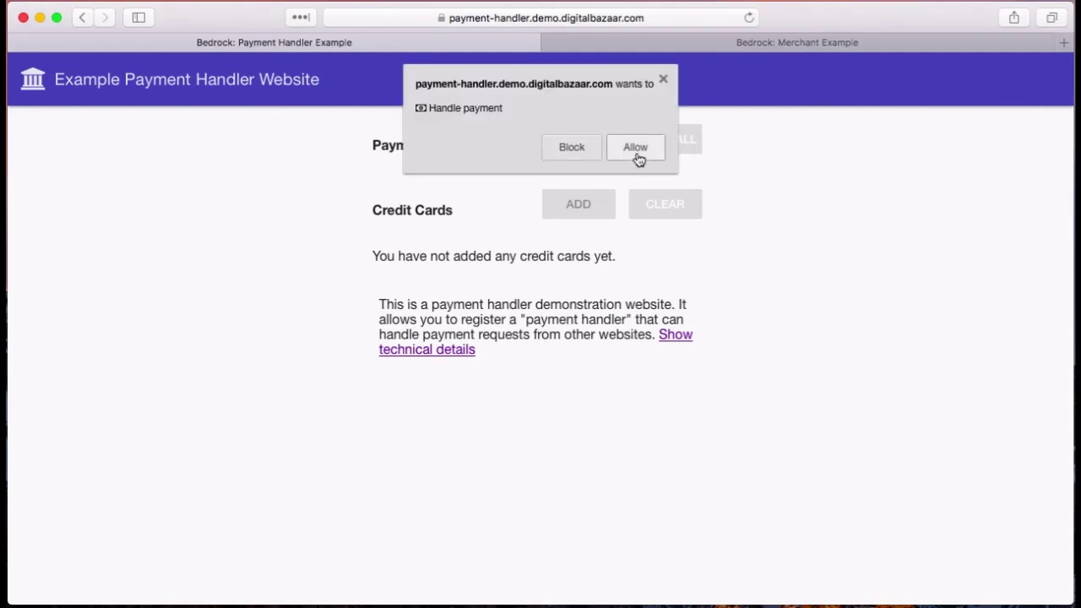
{"action": "left_click", "coordinate": [637, 157]}
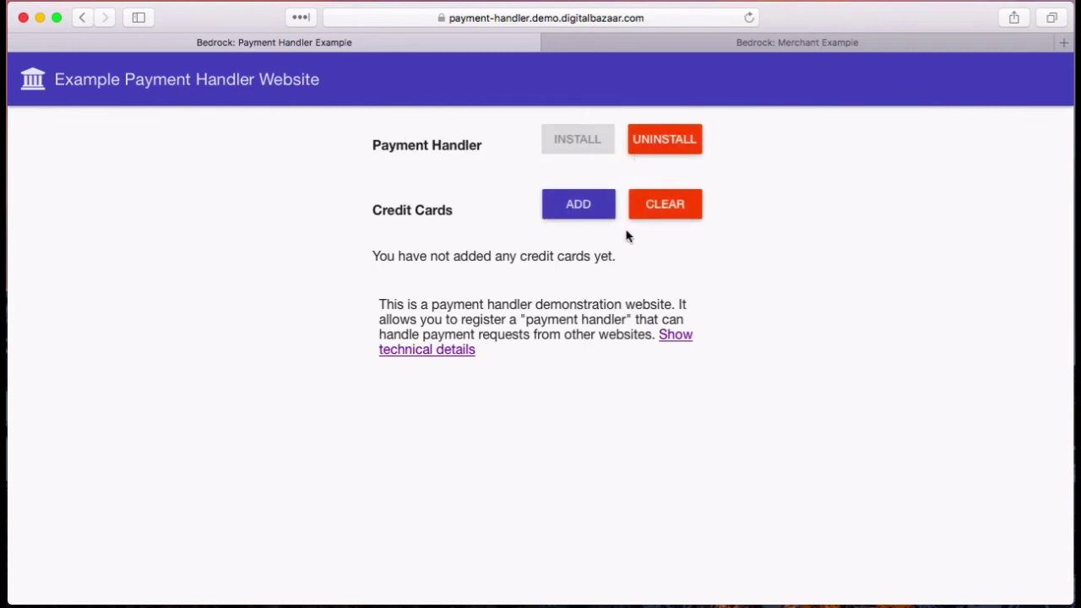
{"action": "left_click", "coordinate": [579, 208]}
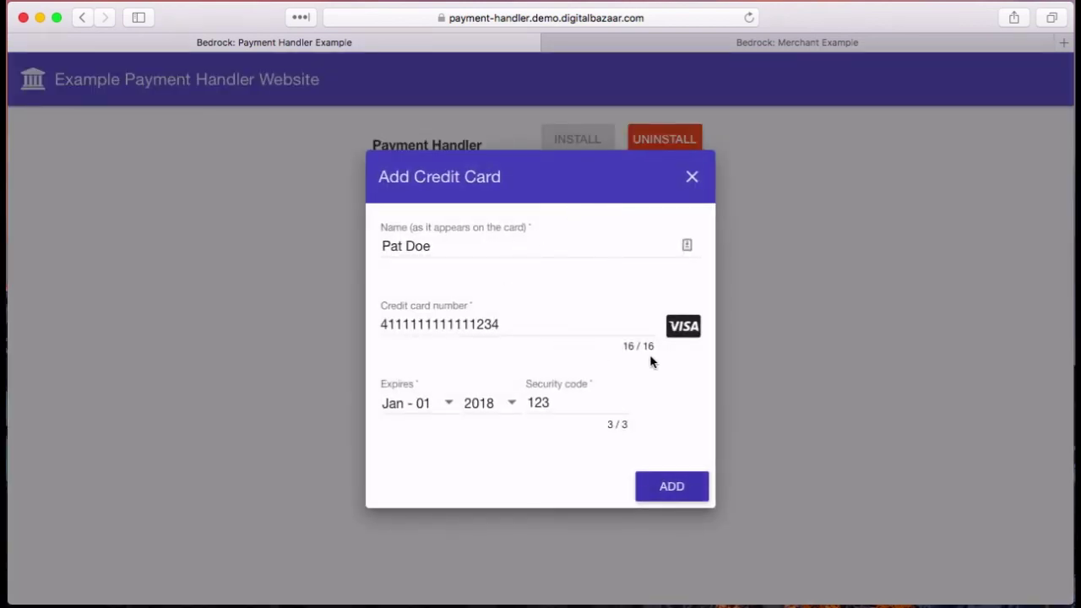
{"action": "left_click", "coordinate": [674, 497]}
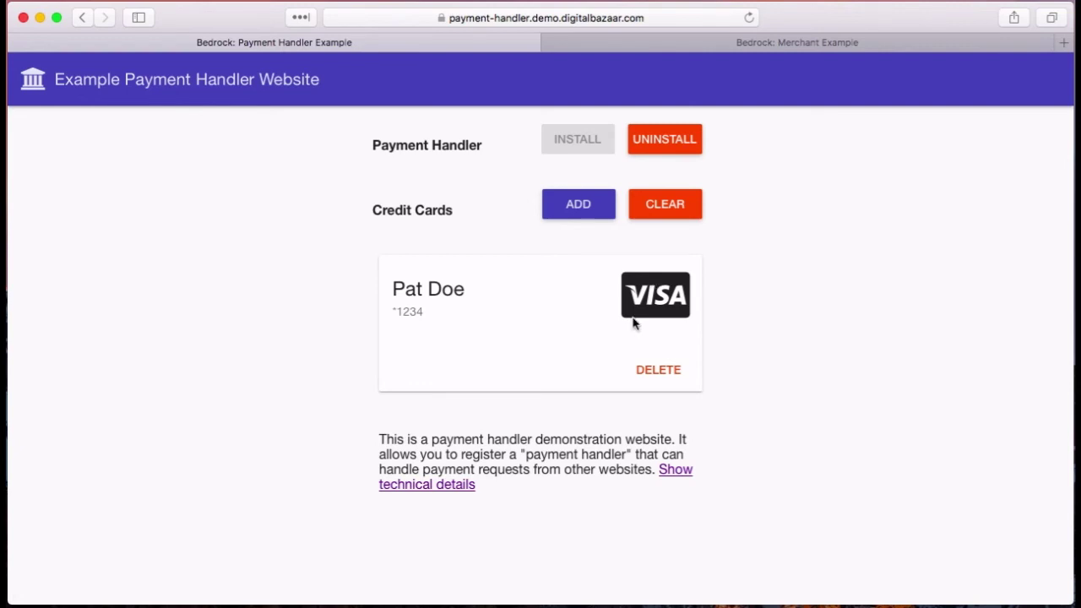
Step: Save the Amex card ending 2277 and go to the Merchant Example page
{"action": "left_click", "coordinate": [573, 204]}
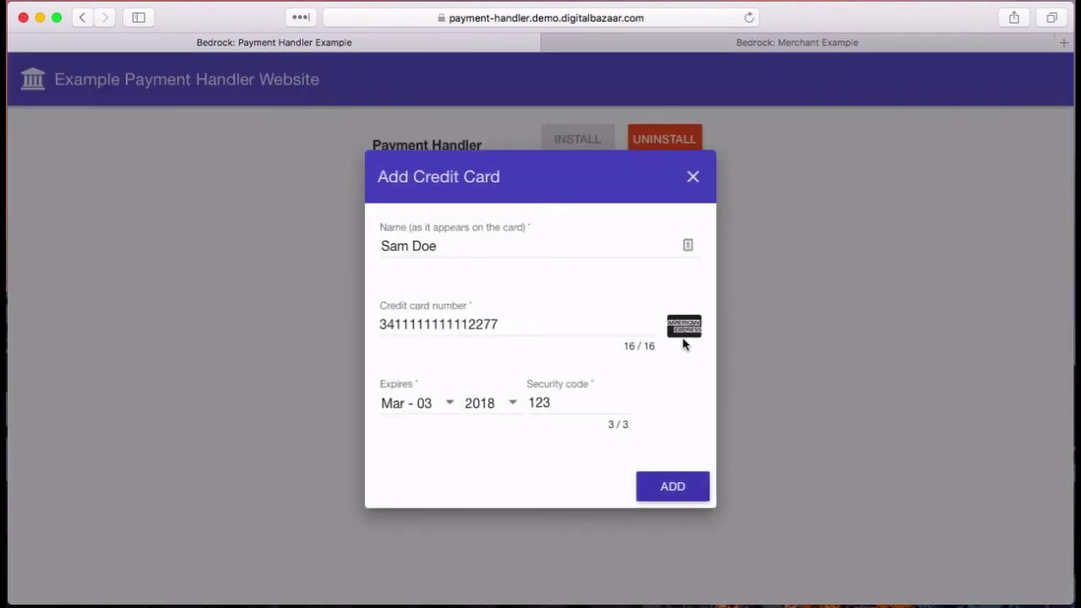
{"action": "left_click", "coordinate": [675, 482]}
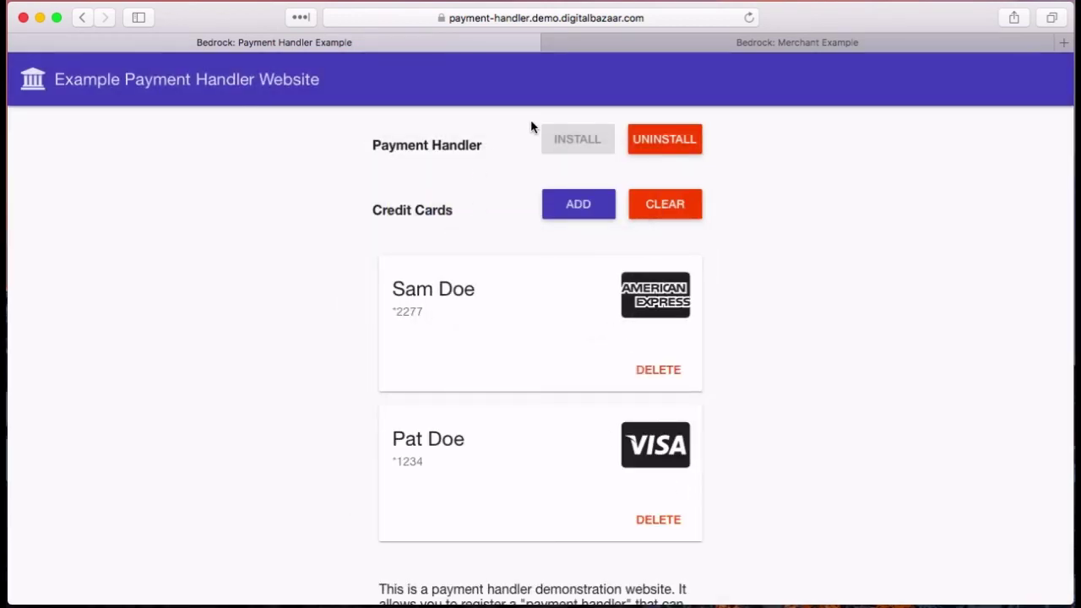
{"action": "left_click", "coordinate": [647, 44]}
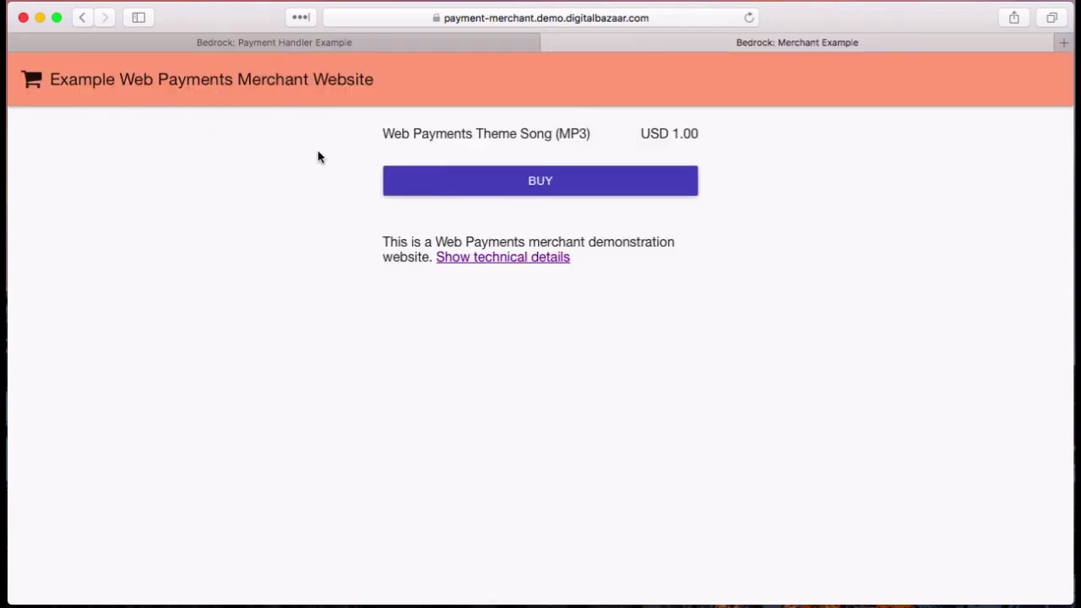
{"action": "left_click", "coordinate": [540, 181]}
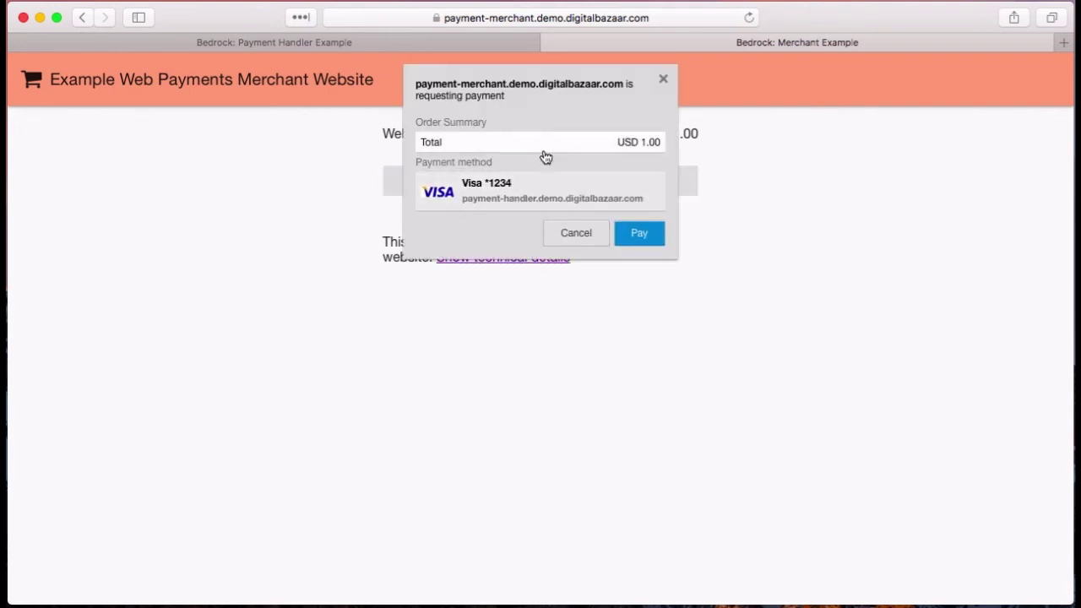
{"action": "left_click", "coordinate": [543, 148]}
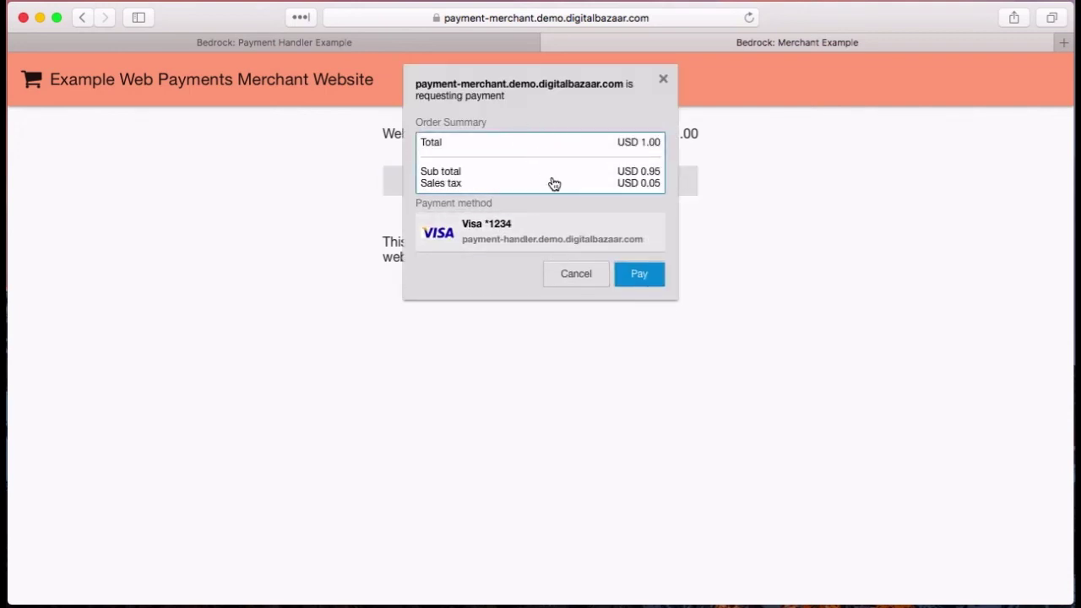
{"action": "left_click", "coordinate": [642, 181]}
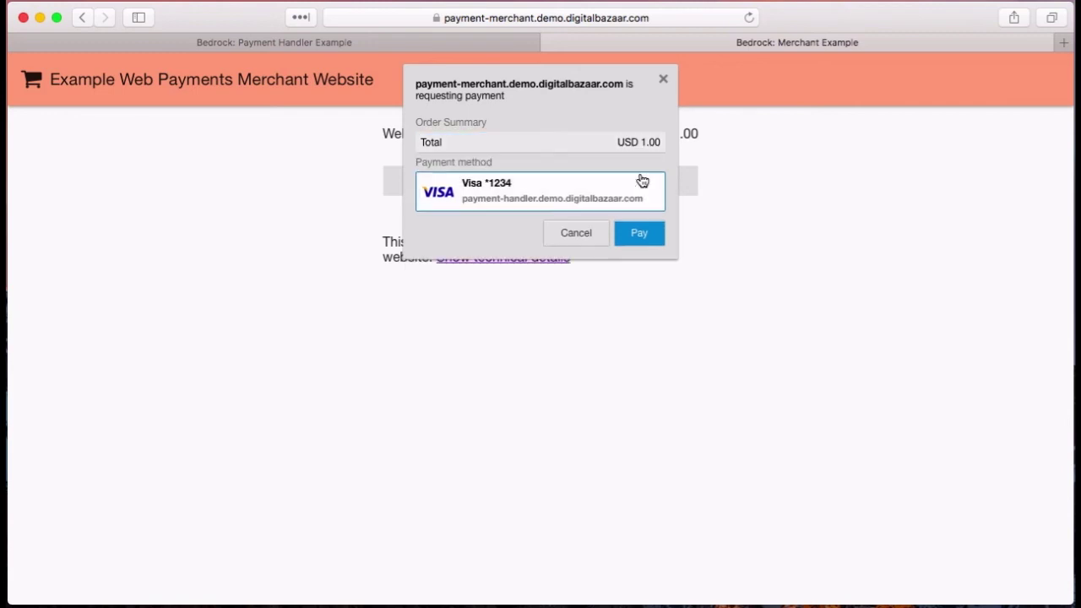
{"action": "left_click", "coordinate": [600, 195]}
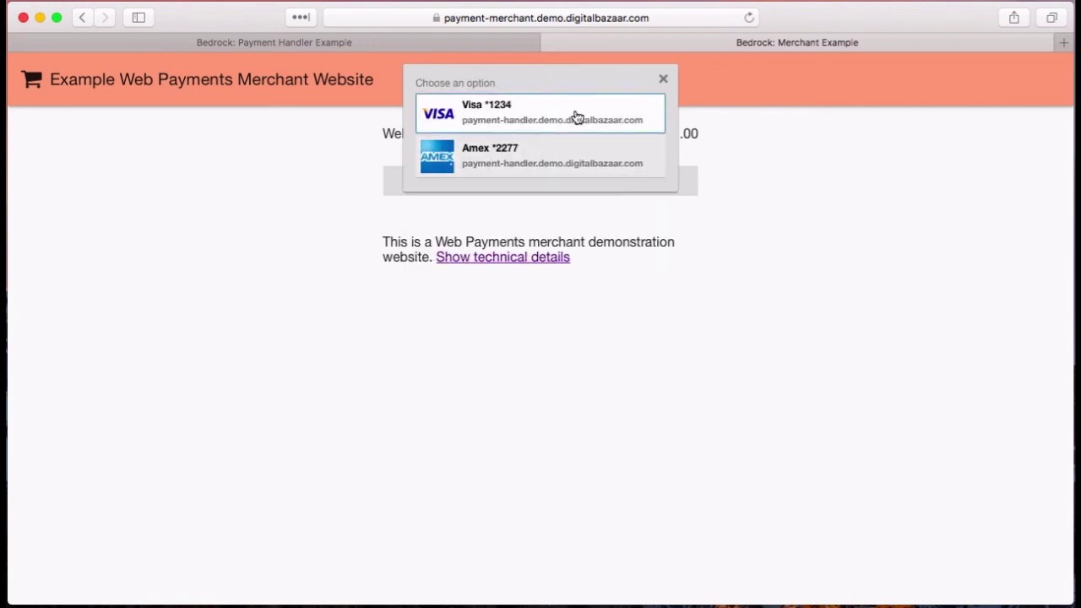
{"action": "left_click", "coordinate": [576, 162]}
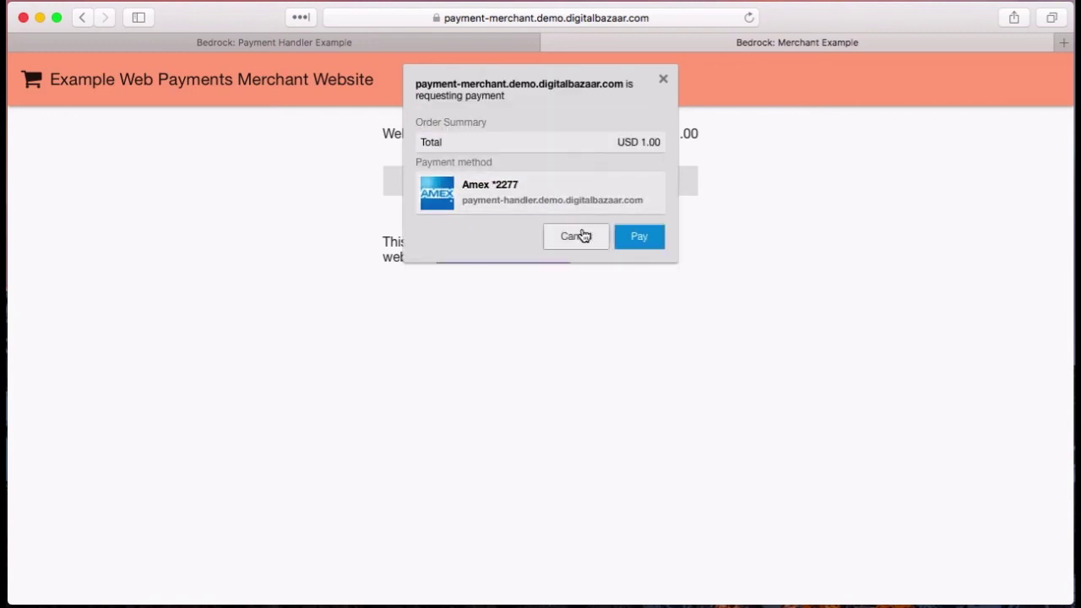
{"action": "left_click", "coordinate": [639, 238]}
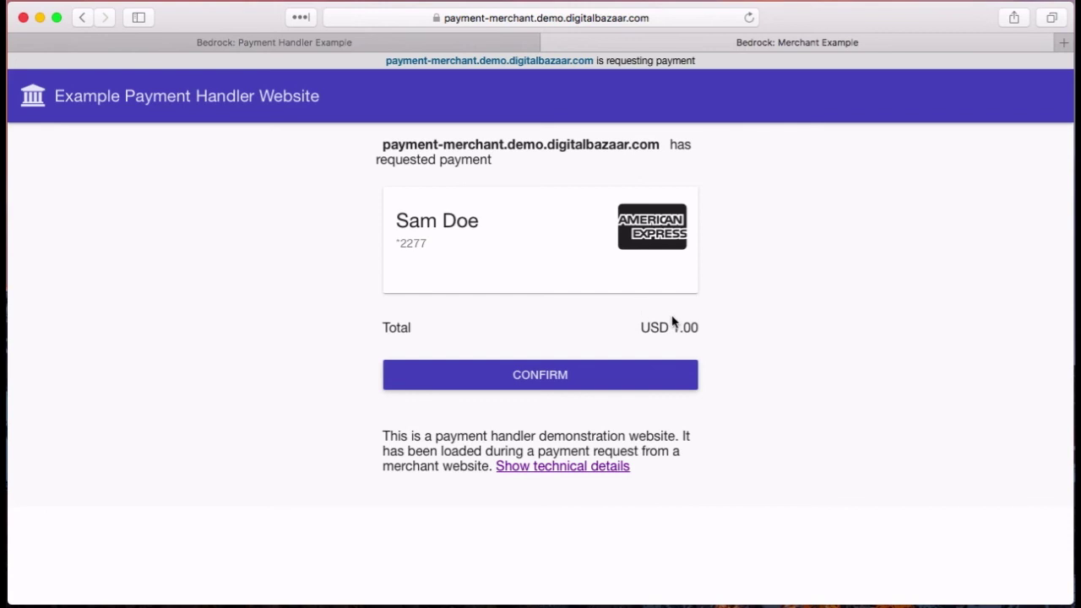
{"action": "left_click", "coordinate": [561, 380]}
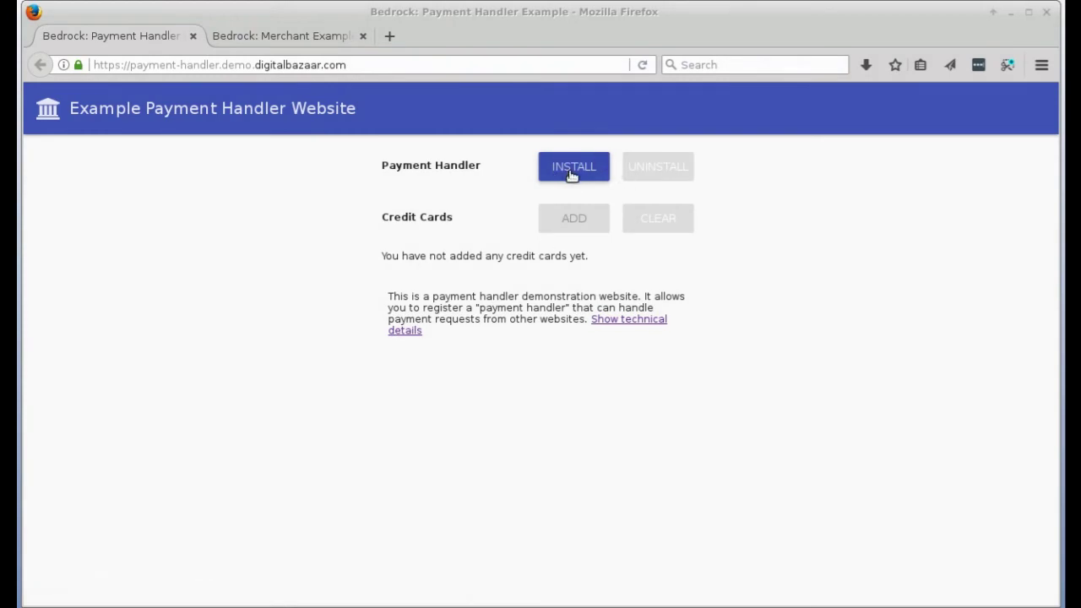
Step: Install the payment handler in Firefox, allow payment handling, and save the Visa ending 1234
{"action": "left_click", "coordinate": [576, 172]}
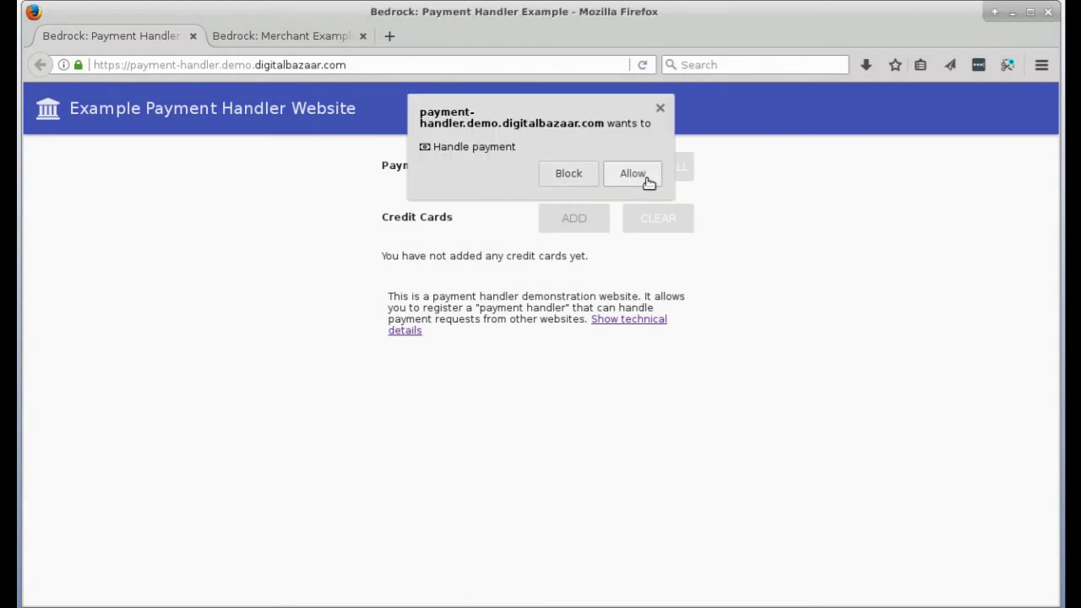
{"action": "left_click", "coordinate": [647, 180]}
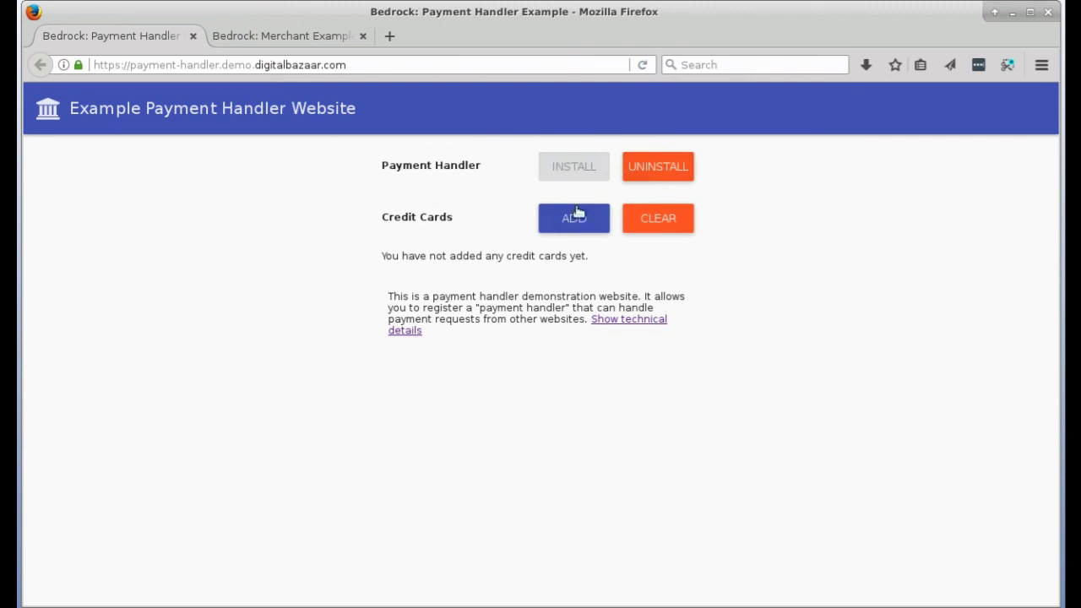
{"action": "left_click", "coordinate": [575, 218]}
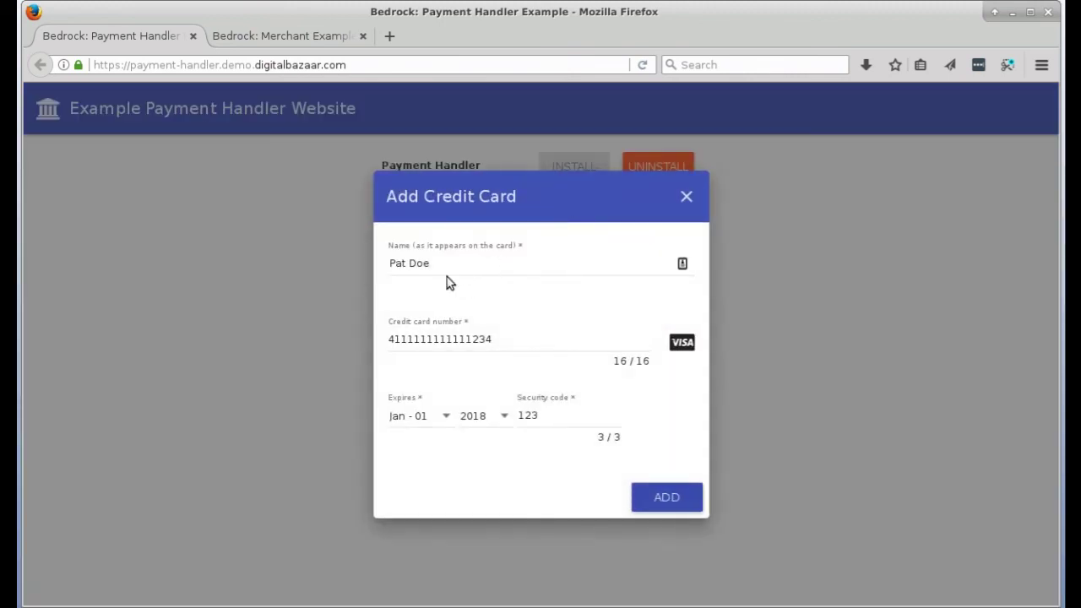
{"action": "left_click", "coordinate": [684, 501]}
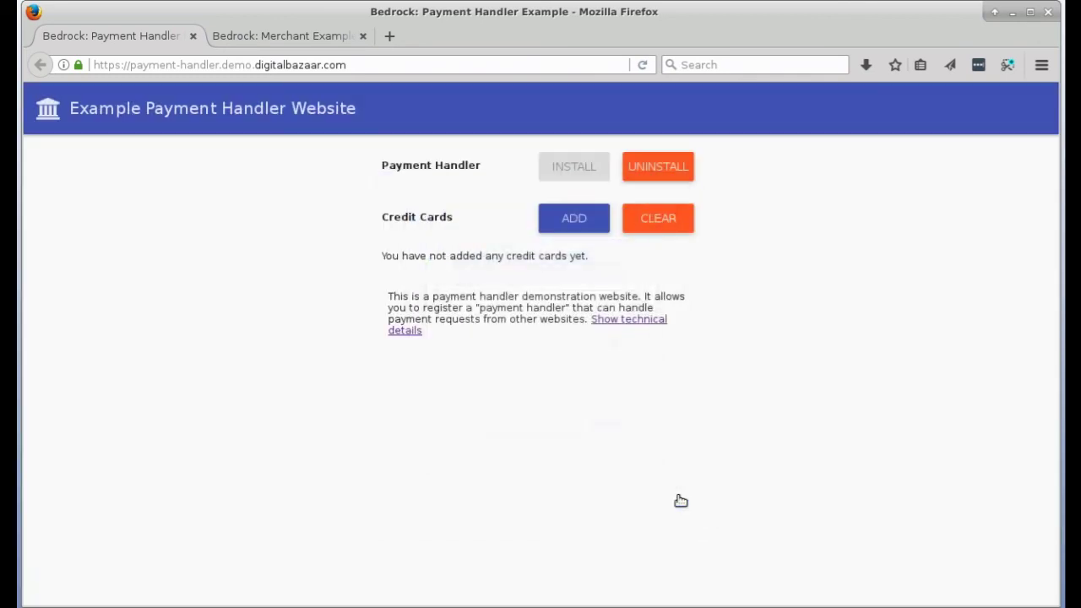
Step: Save the Mastercard ending 5678 and switch to the Merchant Example page
{"action": "left_click", "coordinate": [581, 218]}
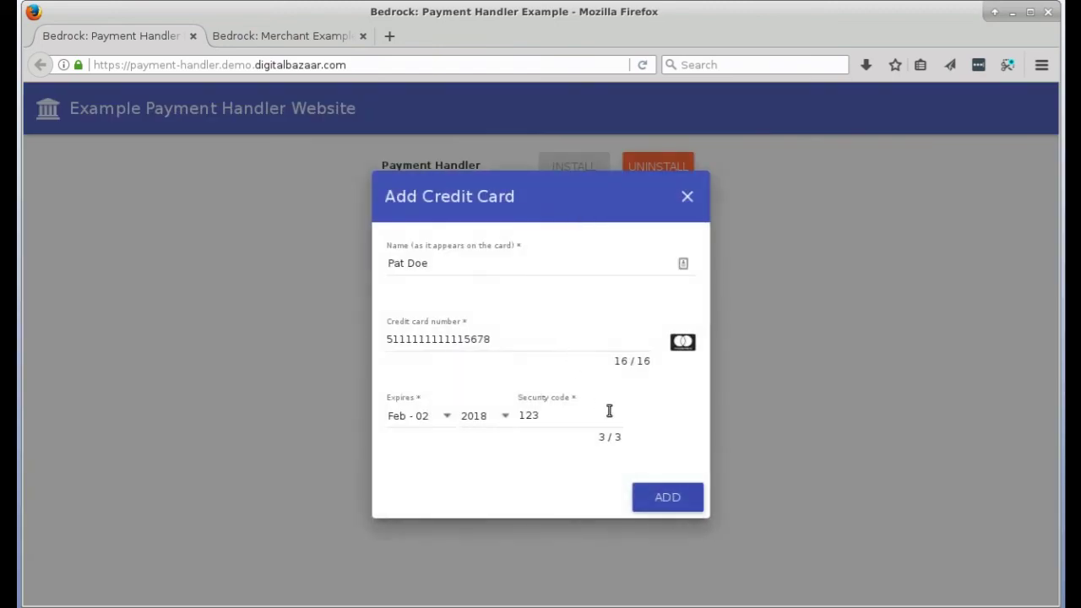
{"action": "left_click", "coordinate": [660, 490]}
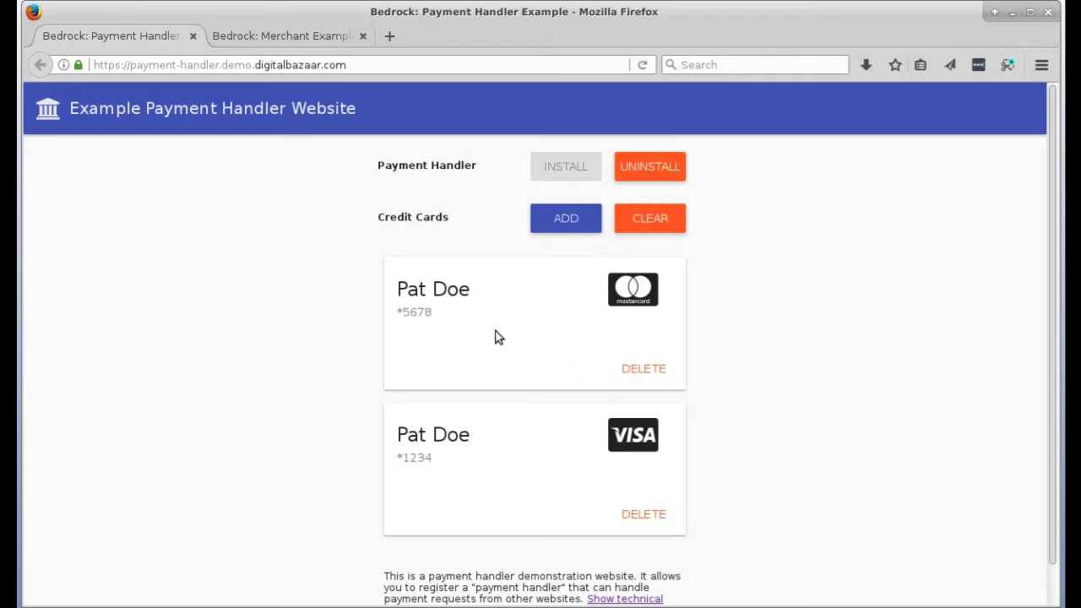
{"action": "left_click", "coordinate": [282, 35]}
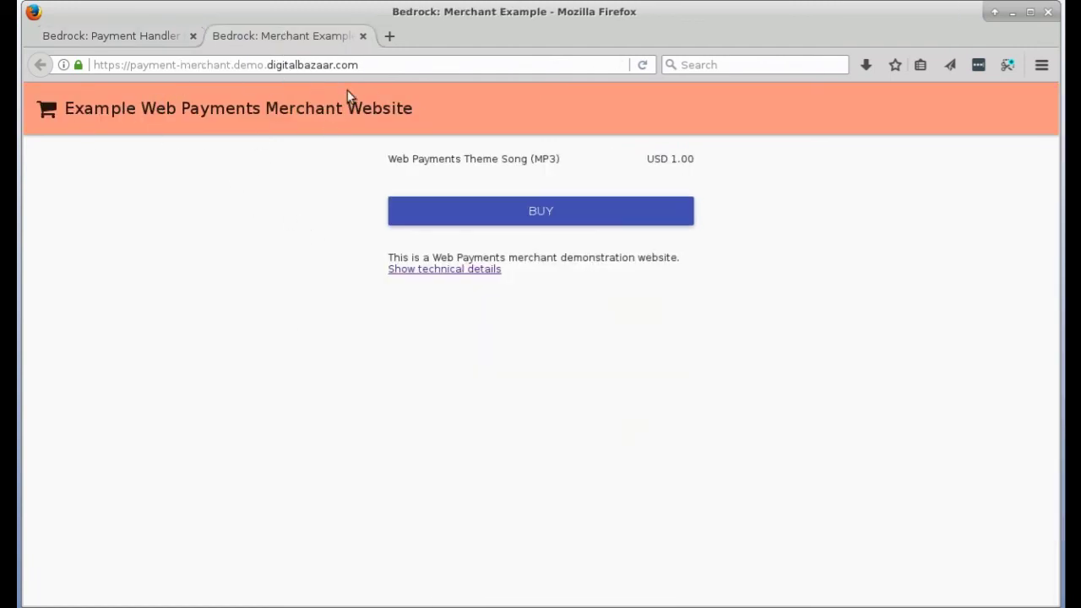
Step: Check out the USD 1.00 song, switching payment from Mastercard to Visa ending 1234, and pay
{"action": "left_click", "coordinate": [541, 214]}
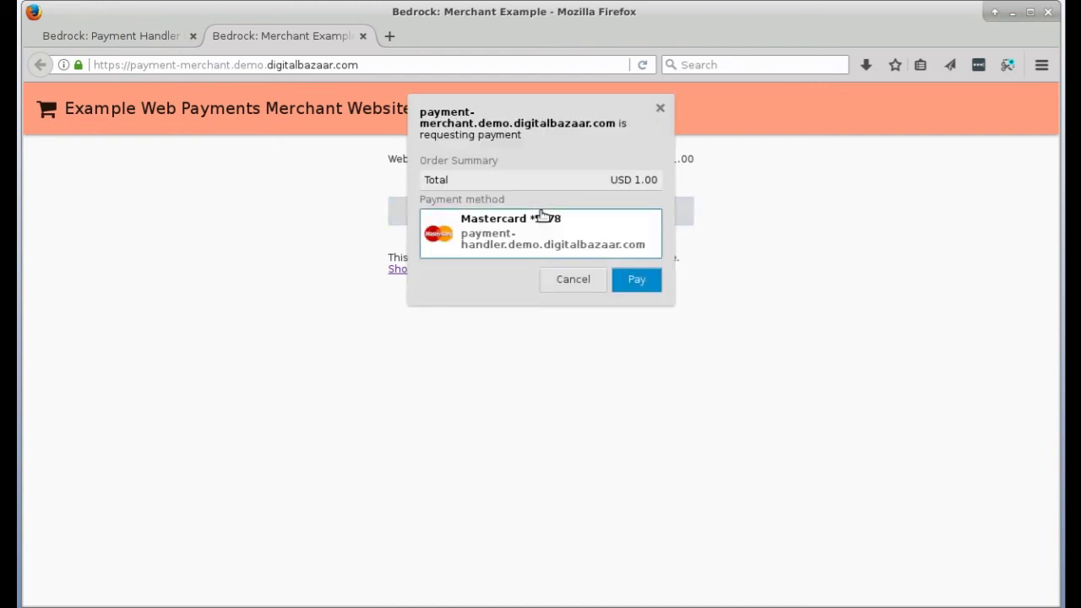
{"action": "left_click", "coordinate": [534, 186]}
{"action": "left_click", "coordinate": [531, 234]}
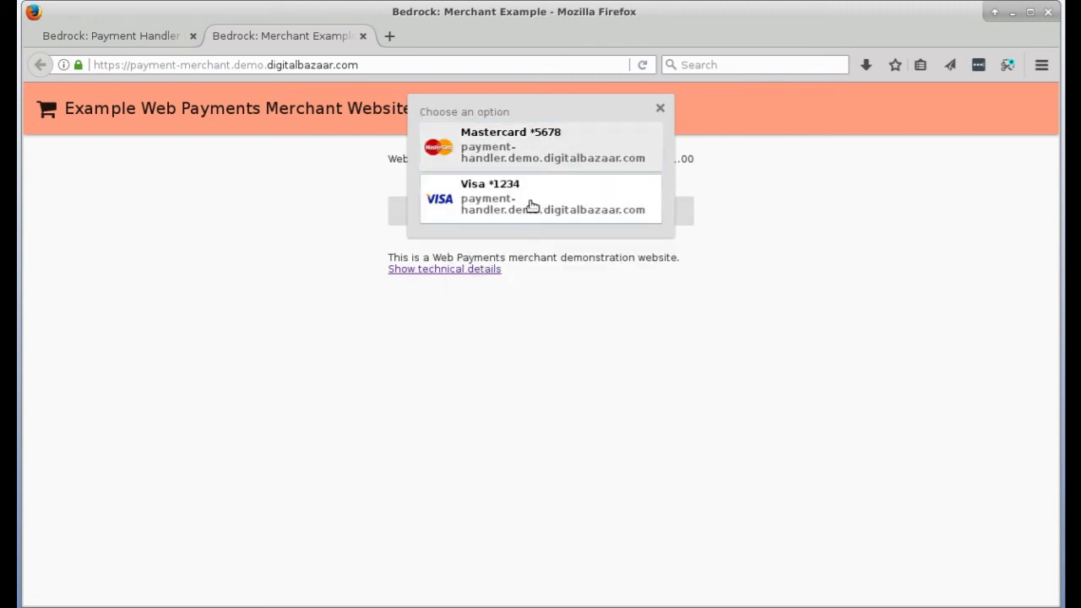
{"action": "left_click", "coordinate": [532, 205]}
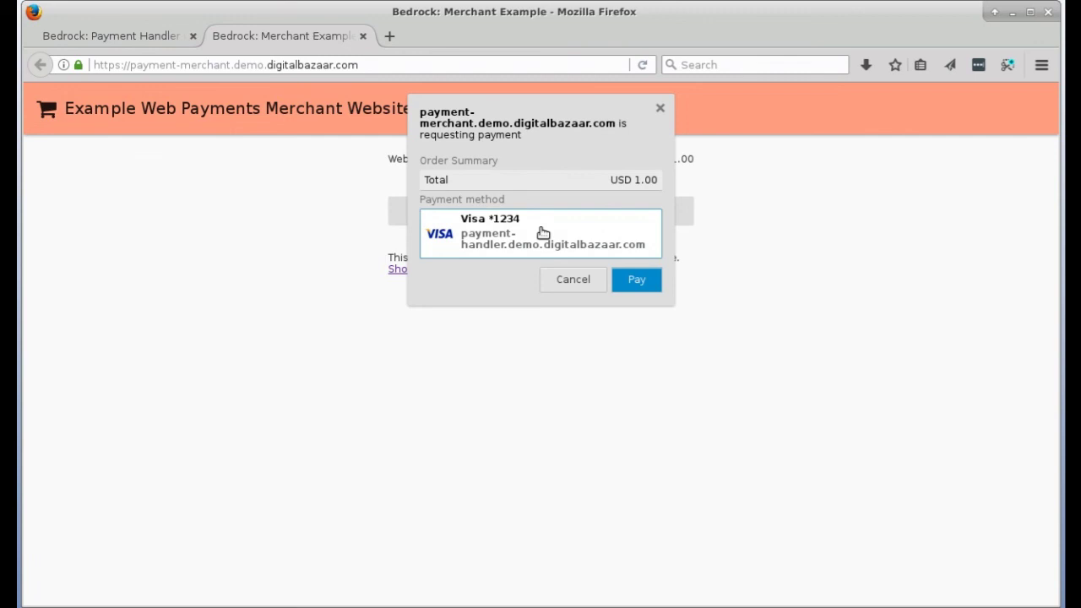
{"action": "left_click", "coordinate": [639, 284]}
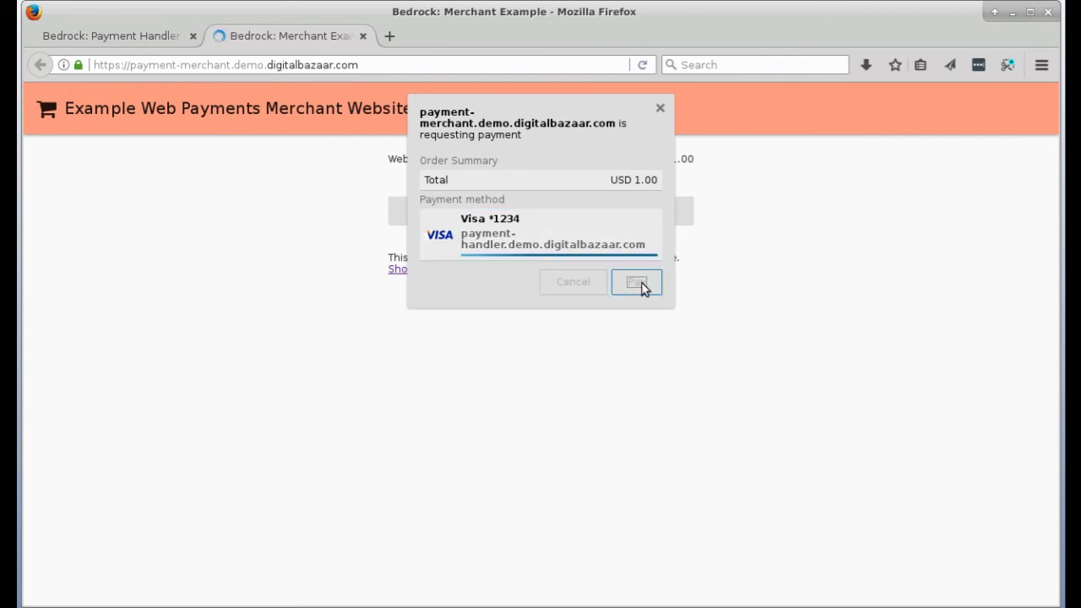